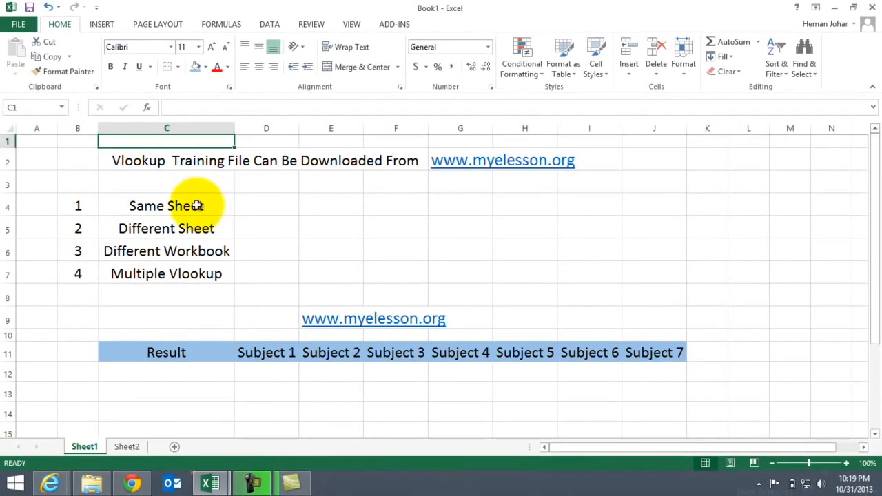
# Review the four VLOOKUP topics listed in C4:C7, from Same Sheet to Multiple Vlookup
pyautogui.click(198, 206)
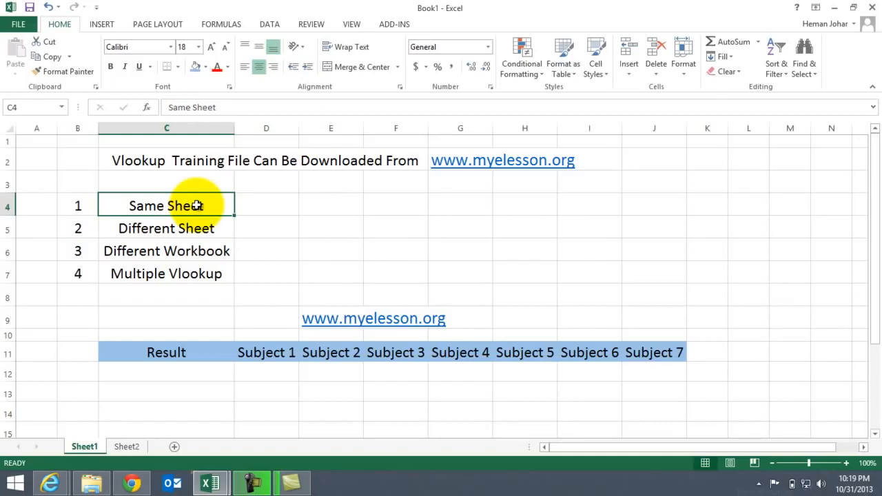
pyautogui.click(207, 230)
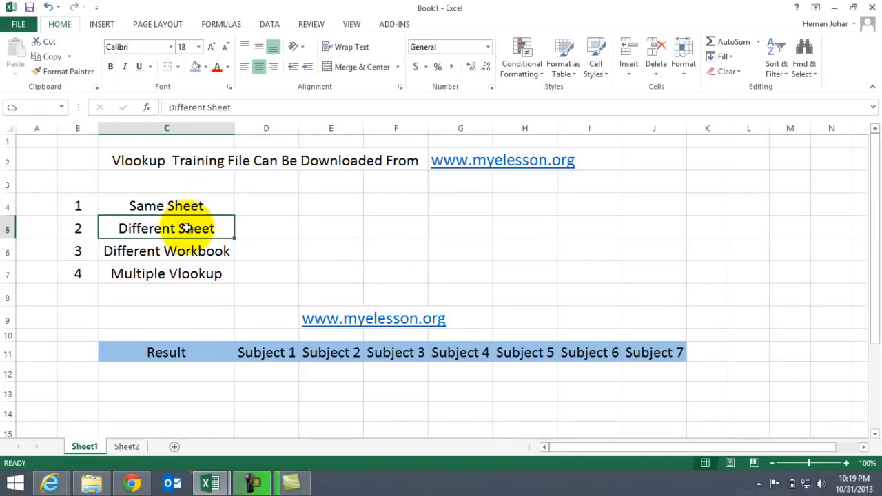
pyautogui.click(187, 253)
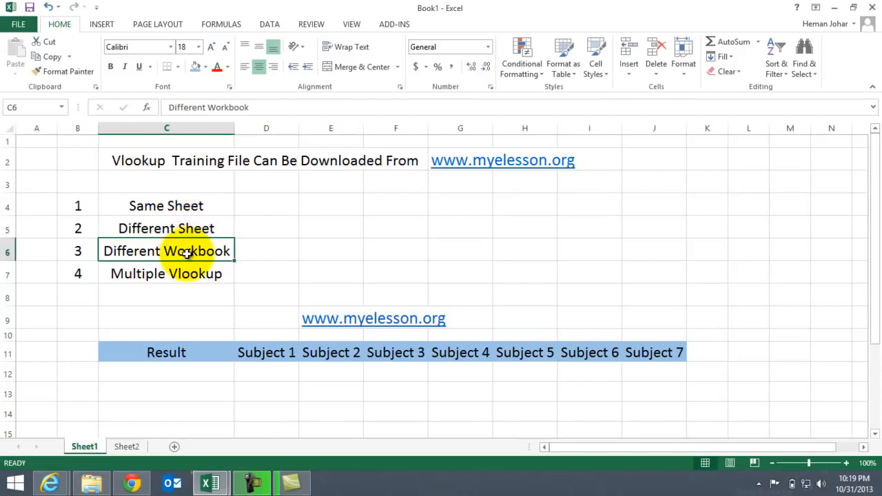
pyautogui.press('Down')
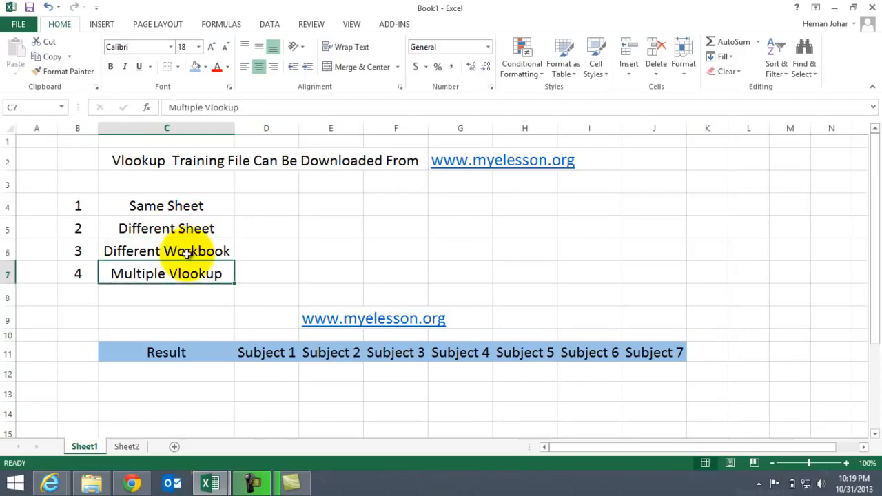
pyautogui.press('Down')
pyautogui.press('Down')
pyautogui.press('Down')
pyautogui.press('Down')
pyautogui.press('Down')
pyautogui.press('Down')
pyautogui.press('Down')
pyautogui.press('Down')
pyautogui.press('Down')
pyautogui.press('Down')
pyautogui.press('Down')
pyautogui.press('Down')
pyautogui.press('Down')
pyautogui.press('Down')
pyautogui.press('Down')
pyautogui.press('Down')
pyautogui.press('Down')
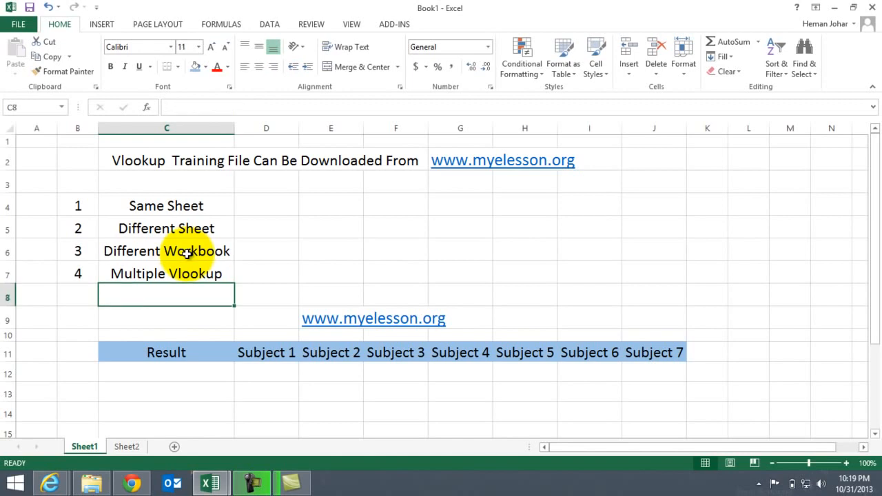
pyautogui.press('Up')
pyautogui.press('Up')
pyautogui.press('Up')
pyautogui.press('Up')
pyautogui.press('Up')
pyautogui.press('Up')
pyautogui.press('Up')
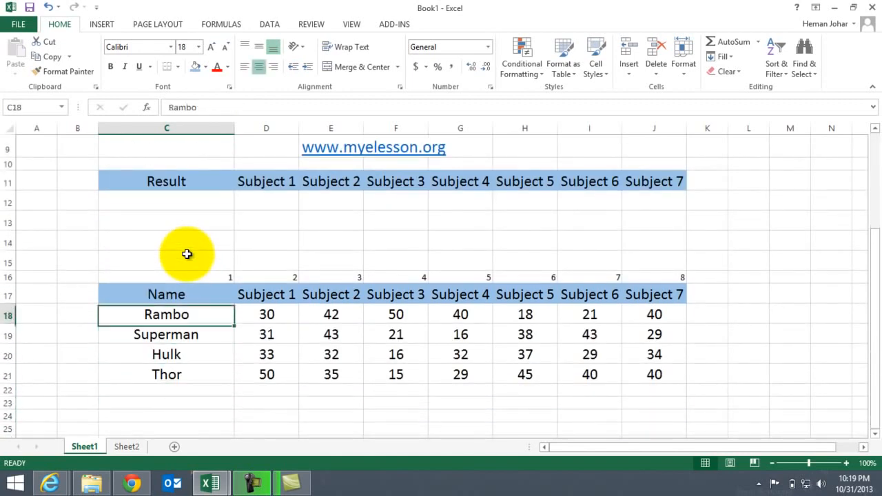
# Examine the names and subject headers with their marks in the source table in C17:J21
pyautogui.press('Down')
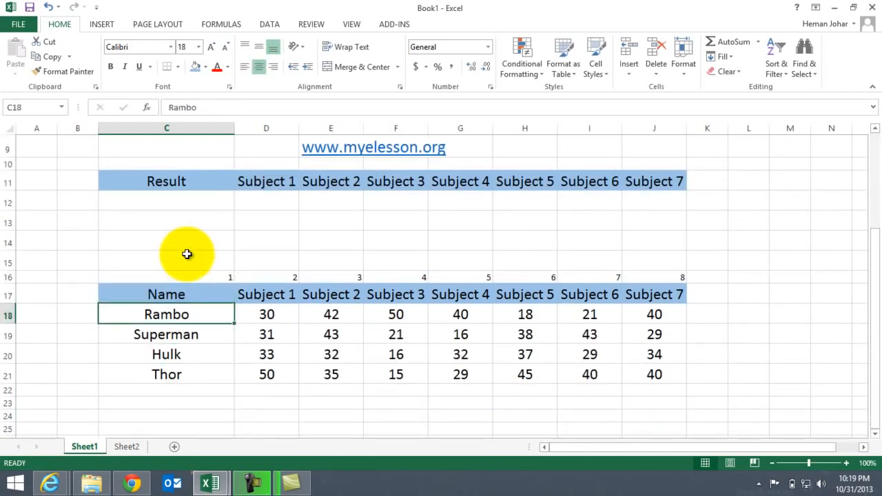
pyautogui.press('Down')
pyautogui.press('Down')
pyautogui.press('Down')
pyautogui.press('Down')
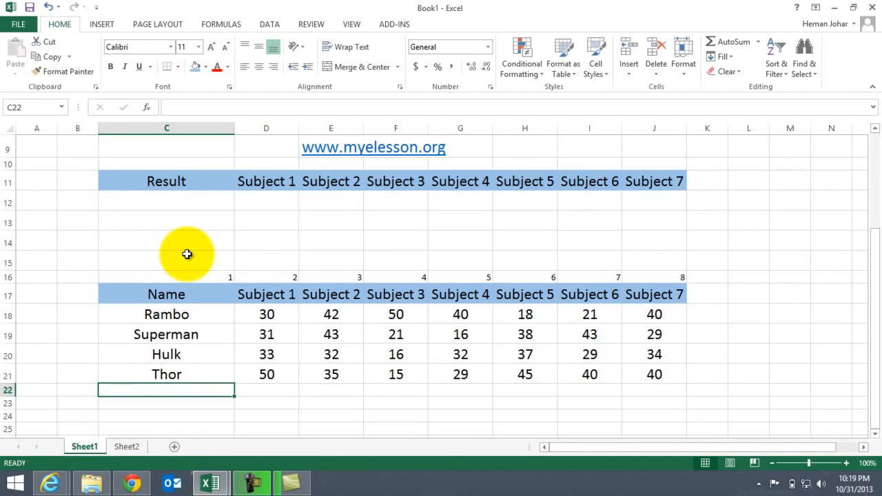
pyautogui.press('Up')
pyautogui.press('Up')
pyautogui.press('Up')
pyautogui.press('Up')
pyautogui.press('Up')
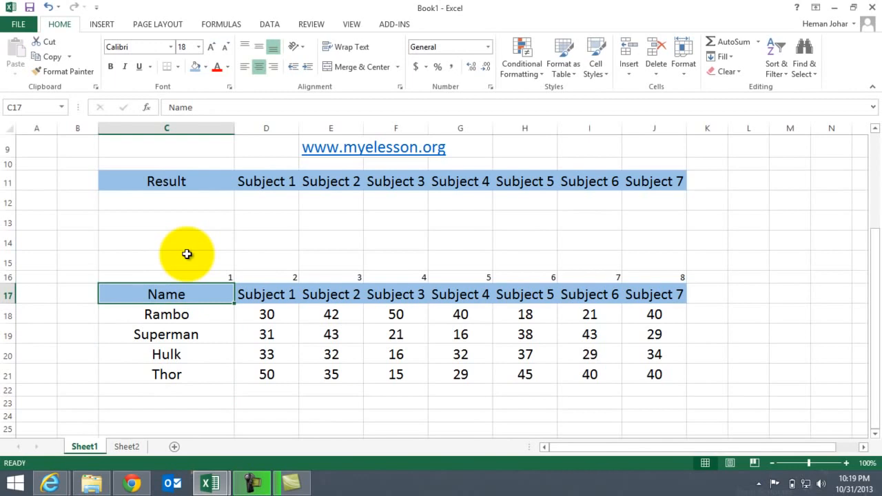
pyautogui.press('Right')
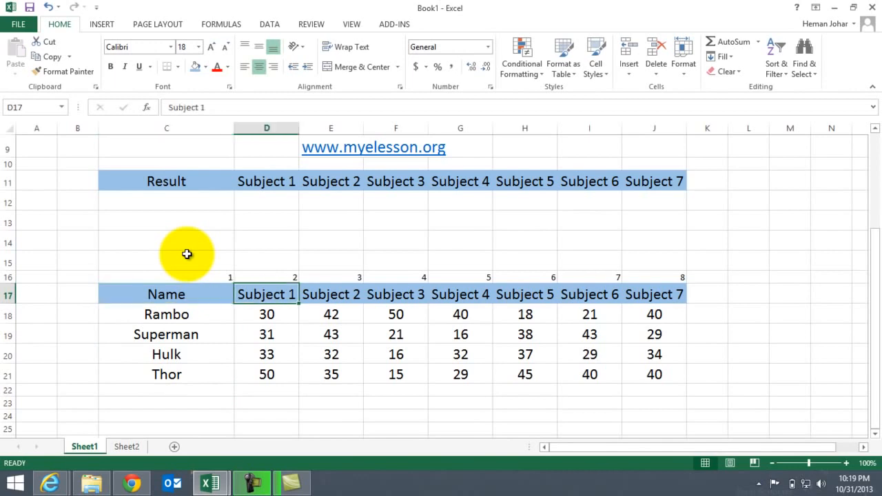
pyautogui.press('Right')
pyautogui.press('Right')
pyautogui.press('Right')
pyautogui.press('Right')
pyautogui.press('Right')
pyautogui.press('Right')
pyautogui.press('Down')
pyautogui.press('Down')
pyautogui.press('Left')
pyautogui.press('Left')
pyautogui.press('Left')
pyautogui.press('Left')
pyautogui.press('Left')
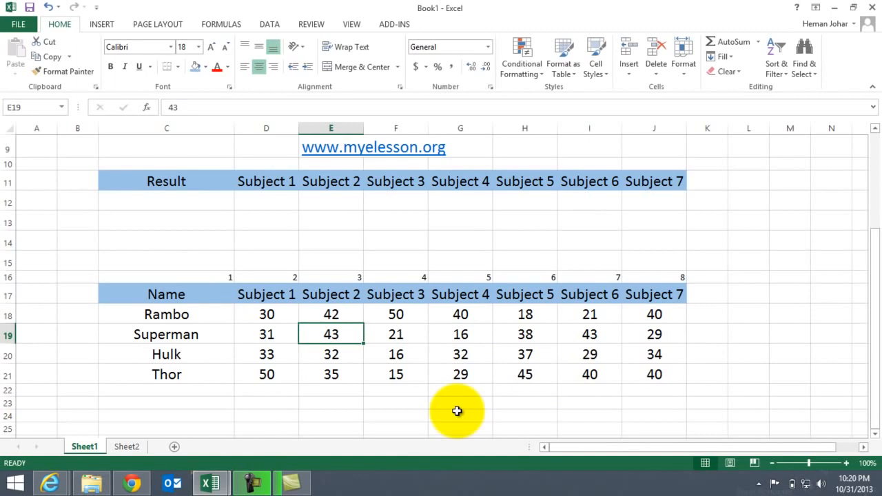
pyautogui.press('Left')
pyautogui.press('Up')
pyautogui.press('Up')
pyautogui.press('Up')
pyautogui.press('Up')
pyautogui.press('Up')
pyautogui.press('Up')
pyautogui.press('Up')
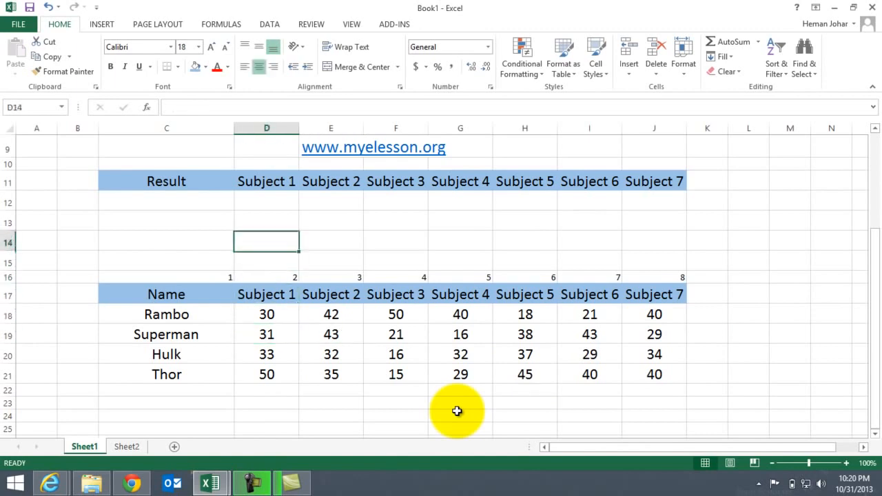
# Look over the empty result row under the Result header and recheck the topic list in column C
pyautogui.press('Left')
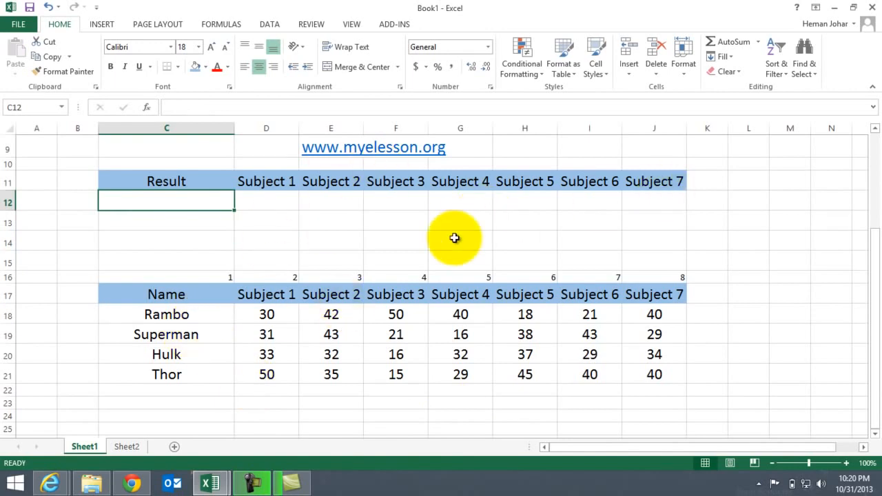
pyautogui.hotkey('ctrl', 'Up')
pyautogui.hotkey('ctrl', 'Up')
pyautogui.hotkey('ctrl', 'Up')
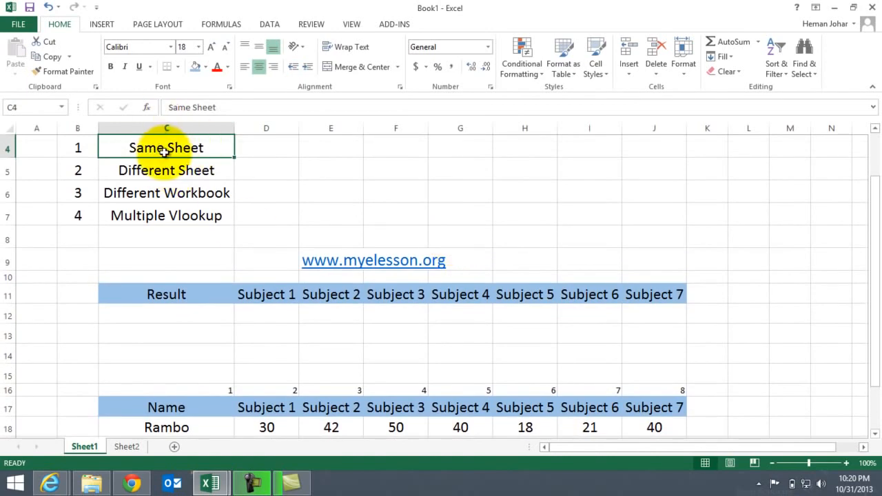
pyautogui.press('Down')
pyautogui.press('Down')
pyautogui.press('Down')
pyautogui.press('Down')
pyautogui.press('Down')
pyautogui.press('Down')
pyautogui.press('Down')
pyautogui.press('Down')
pyautogui.press('Down')
pyautogui.press('Down')
pyautogui.press('Down')
pyautogui.press('Down')
pyautogui.press('Down')
pyautogui.press('Down')
pyautogui.press('Down')
pyautogui.press('Down')
pyautogui.press('Down')
pyautogui.press('Down')
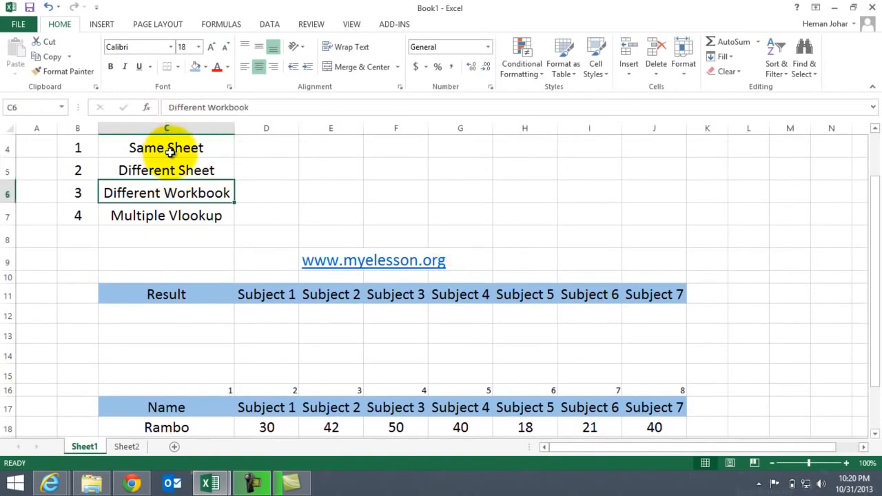
pyautogui.press('Up')
pyautogui.press('Up')
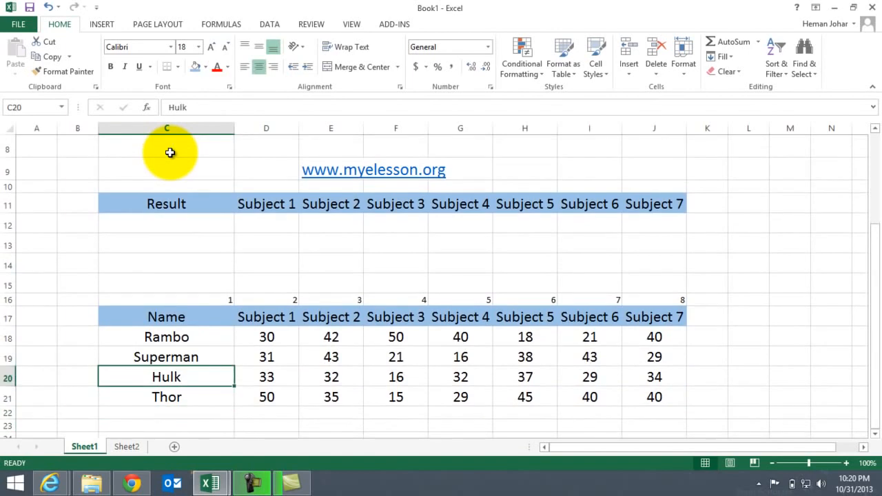
# Enter Superman as the lookup name in C12 under the Result header
pyautogui.click(151, 220)
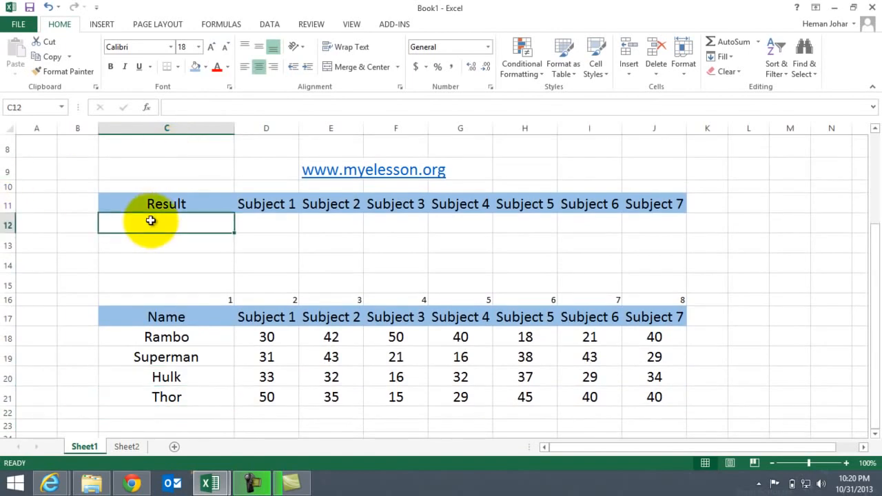
pyautogui.write('Super')
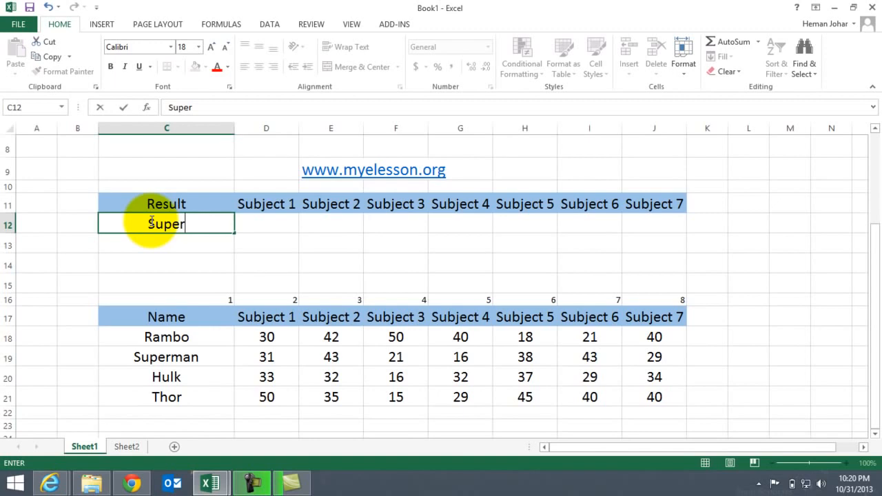
pyautogui.write('man')
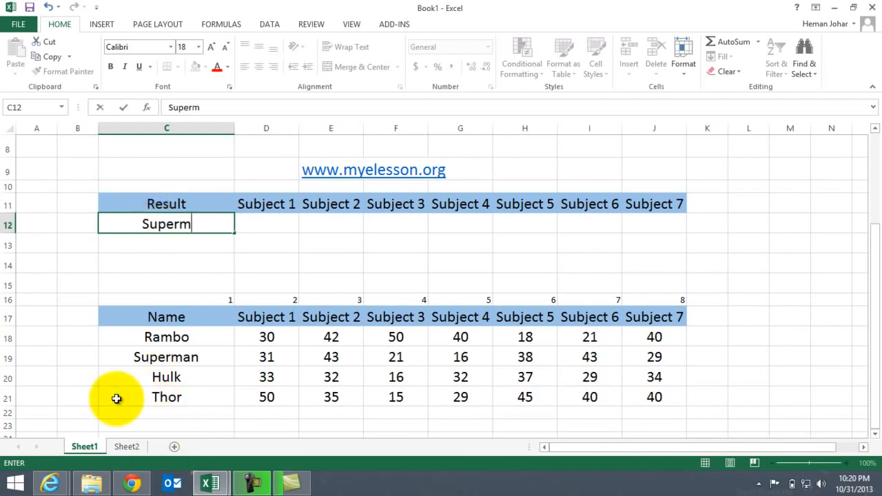
pyautogui.press('Return')
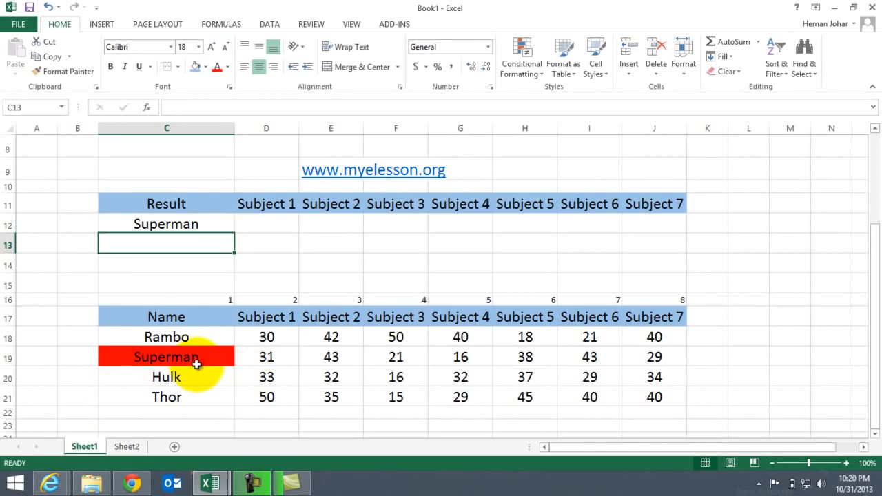
# Replace the lookup name in C12 with Thor
pyautogui.press('Up')
pyautogui.write('Thor')
pyautogui.press('Return')
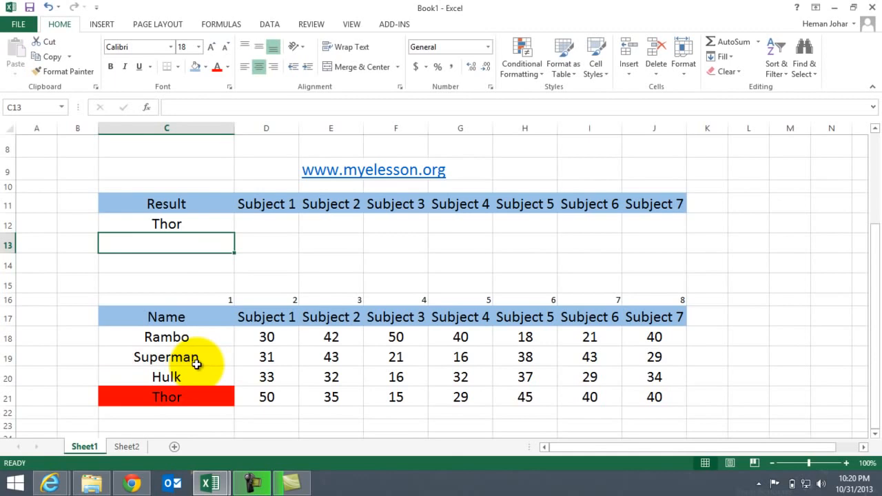
# Begin a VLOOKUP formula in D12 under Subject 1, using C12 as the lookup value
pyautogui.press('Up')
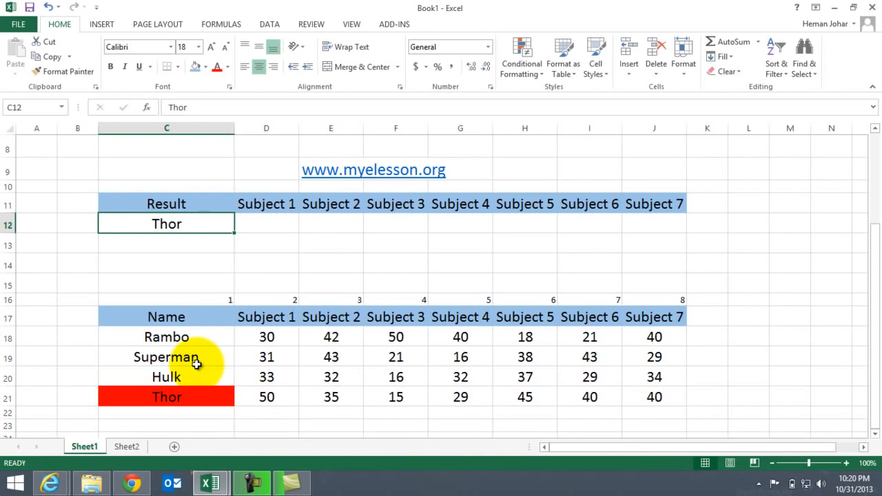
pyautogui.press('Right')
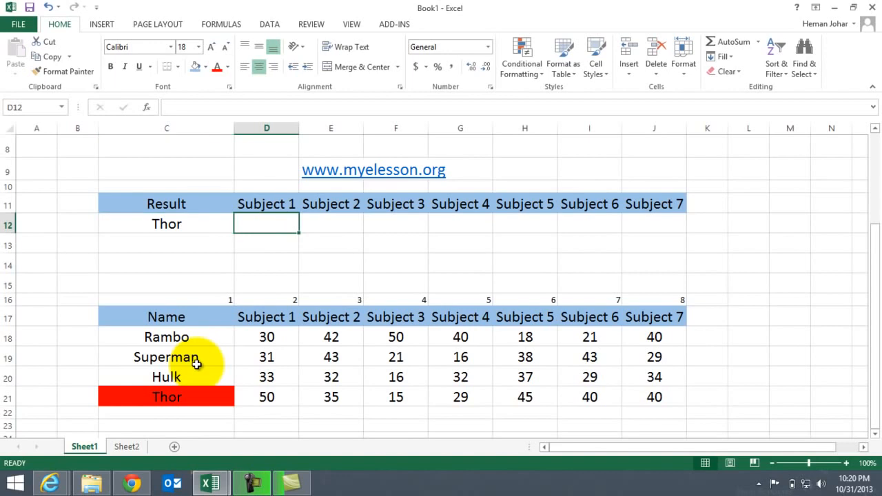
pyautogui.write('=vlo')
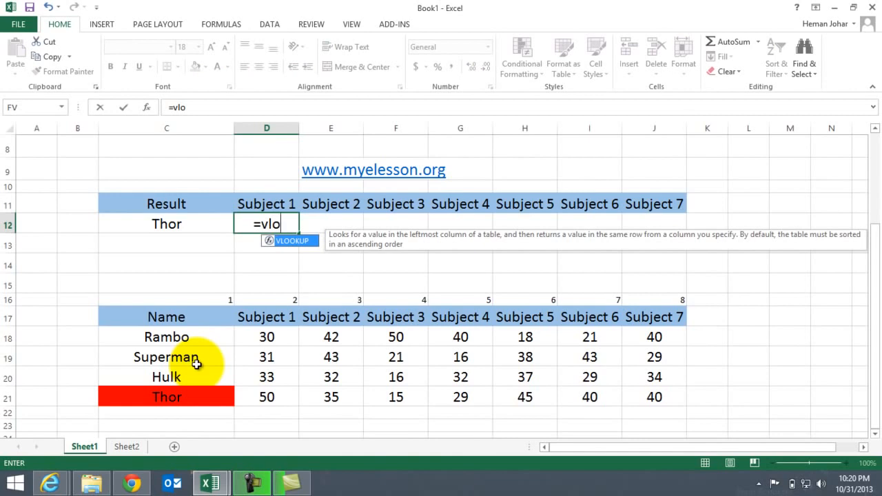
pyautogui.press('Tab')
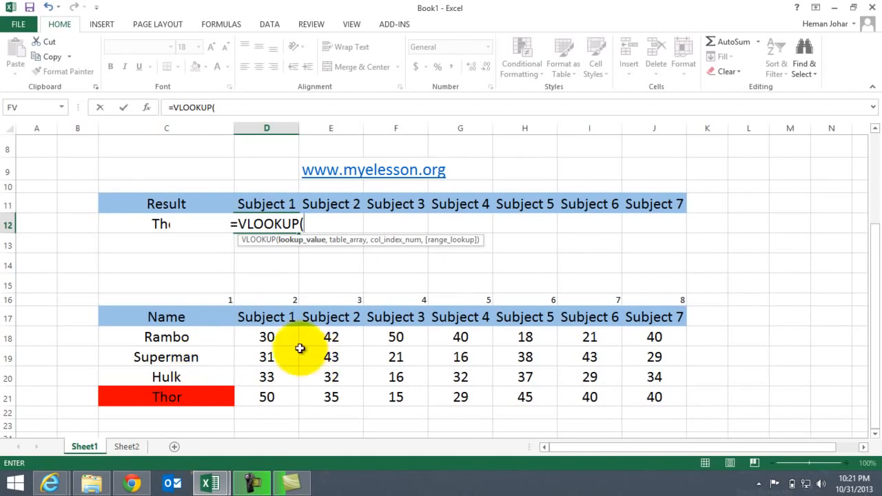
pyautogui.click(158, 224)
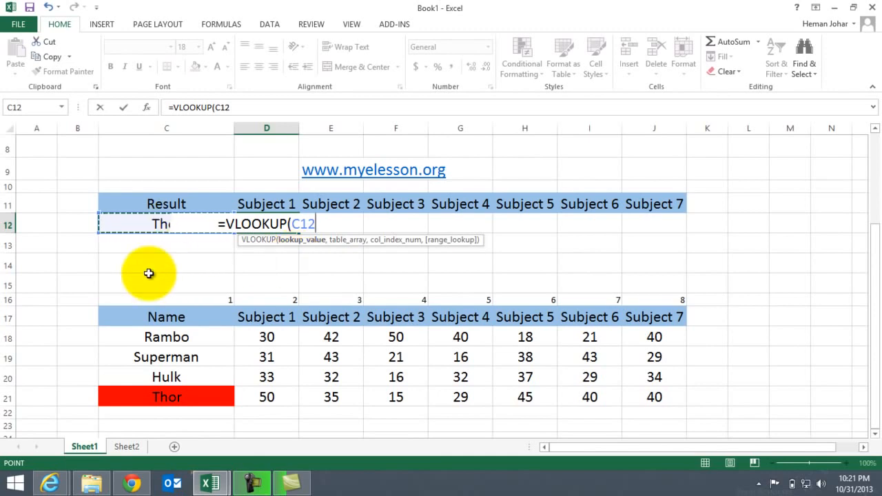
pyautogui.write(',')
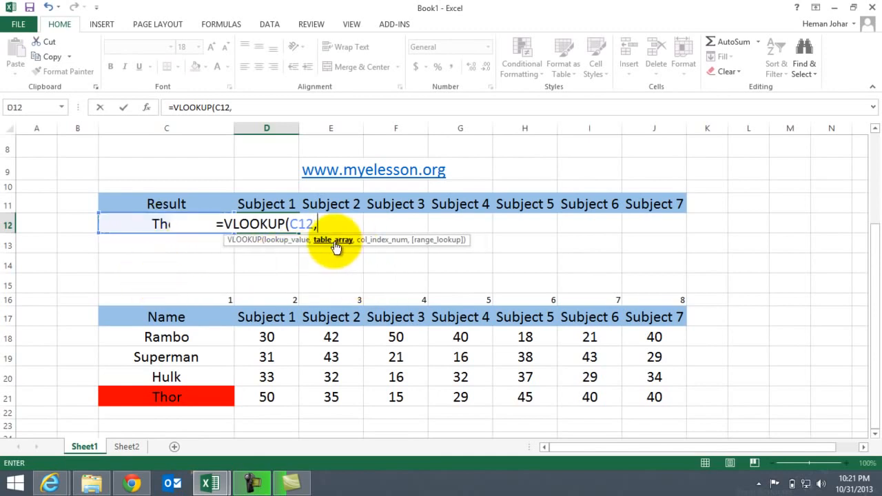
# Set the VLOOKUP table array to C17:J21, covering the whole marks table with its headers
pyautogui.click(165, 317)
pyautogui.hotkey('shift', 'Right')
pyautogui.hotkey('shift', 'Right')
pyautogui.hotkey('shift', 'Right')
pyautogui.hotkey('shift', 'Right')
pyautogui.hotkey('shift', 'Right')
pyautogui.hotkey('shift', 'Right')
pyautogui.hotkey('shift', 'Right')
pyautogui.hotkey('shift', 'Down')
pyautogui.hotkey('shift', 'Down')
pyautogui.hotkey('shift', 'Down')
pyautogui.hotkey('shift', 'Down')
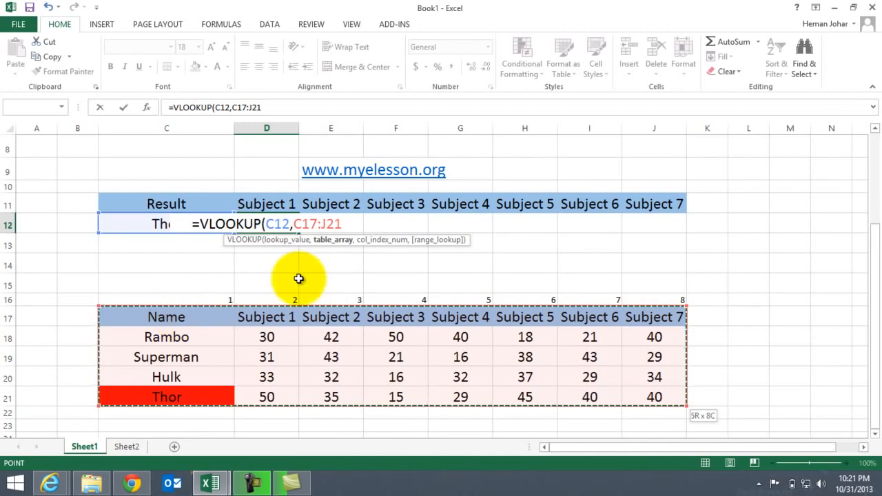
pyautogui.write(',')
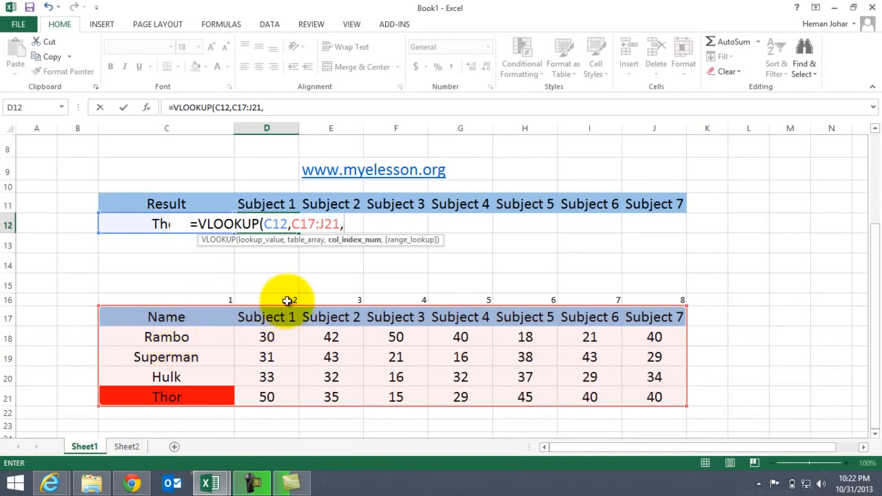
# Complete the D12 formula with column index 2 and range lookup 0 for an exact match
pyautogui.write('2')
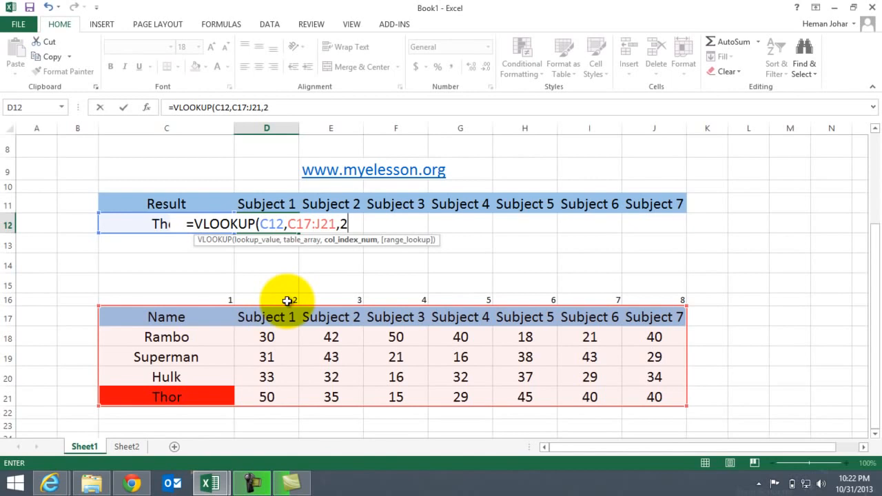
pyautogui.write(',0')
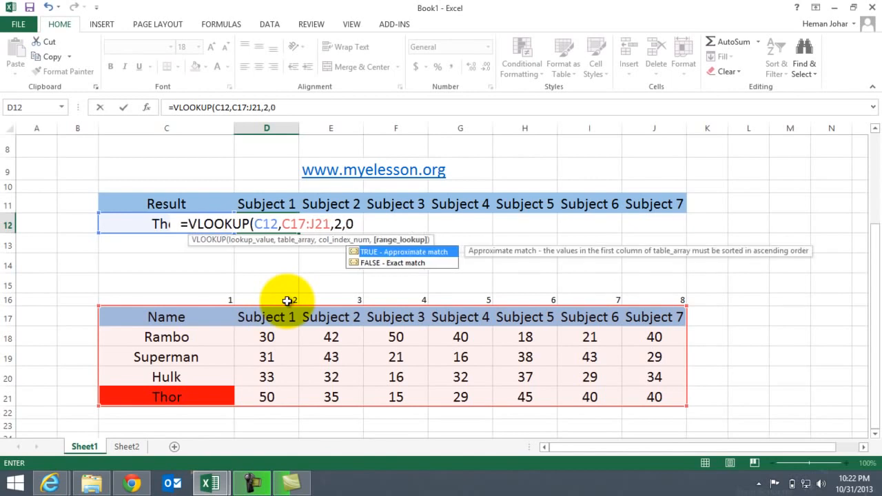
pyautogui.write(')')
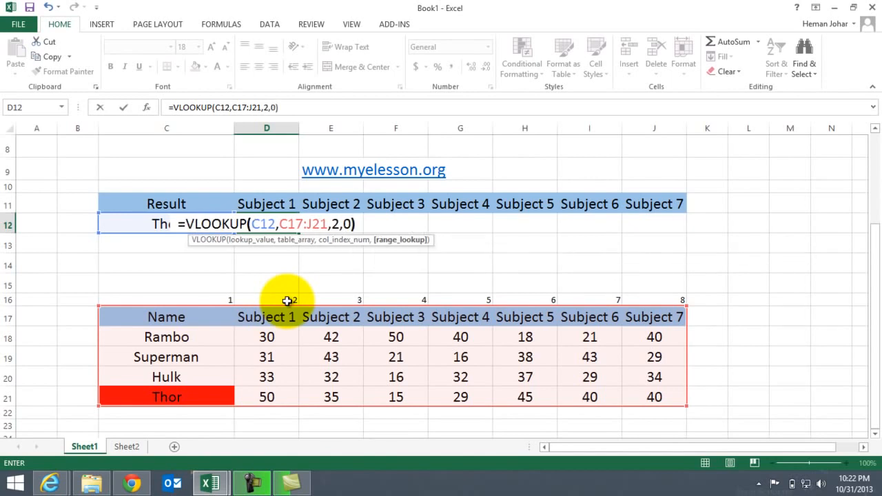
pyautogui.press('Return')
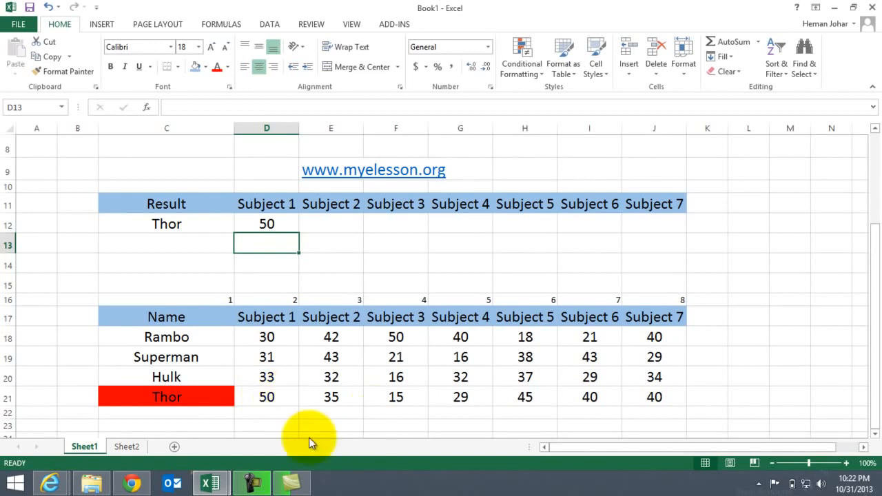
# Replace the lookup name in C12 with Hulk
pyautogui.press('Up')
pyautogui.press('Left')
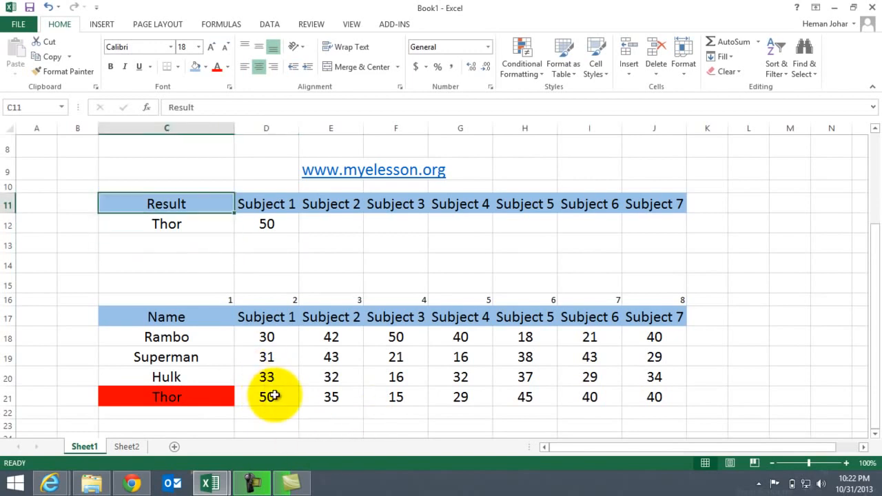
pyautogui.write('Hulk')
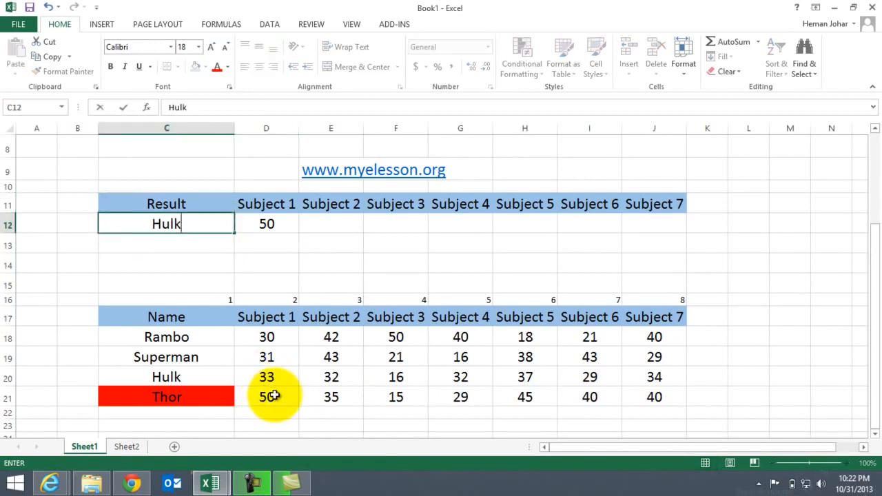
pyautogui.press('Return')
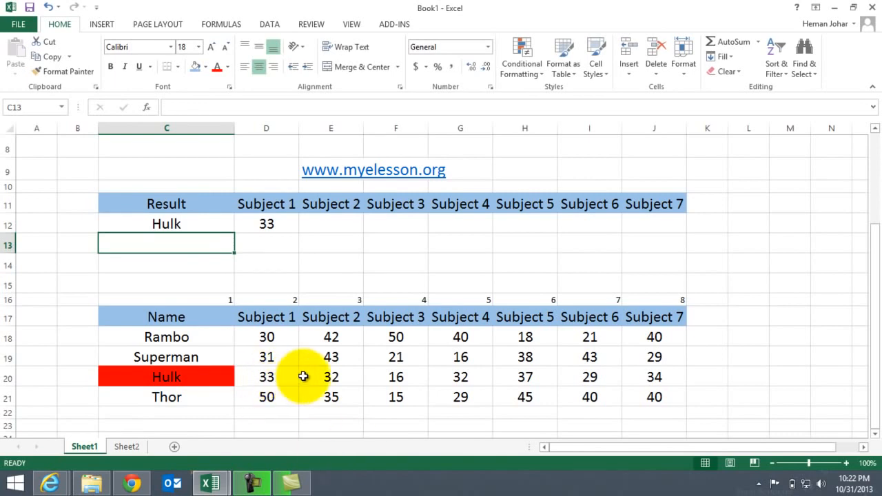
# Clear the lookup name and the Subject 1 formula from C12:D12 in the result table
pyautogui.press('Up')
pyautogui.press('Up')
pyautogui.press('Up')
pyautogui.press('Up')
pyautogui.press('Up')
pyautogui.press('Up')
pyautogui.press('Up')
pyautogui.press('Up')
pyautogui.press('Up')
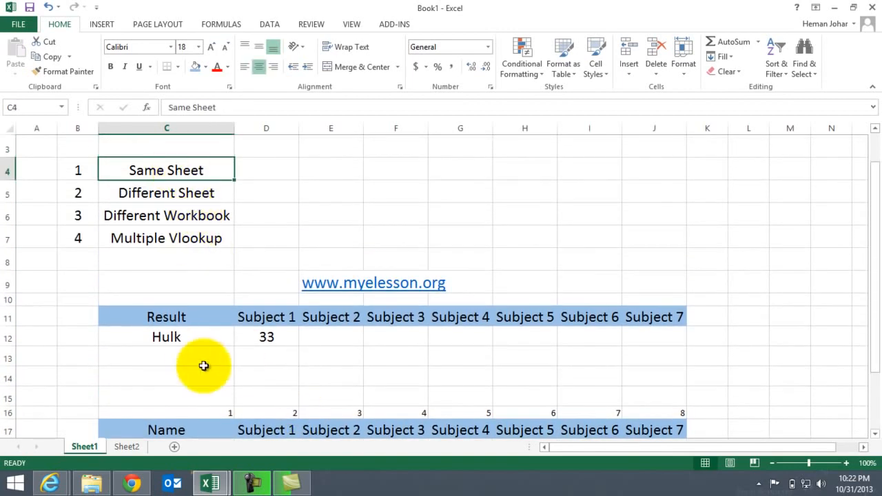
pyautogui.click(225, 372)
pyautogui.press('Up')
pyautogui.press('Up')
pyautogui.press('Right')
pyautogui.press('Left')
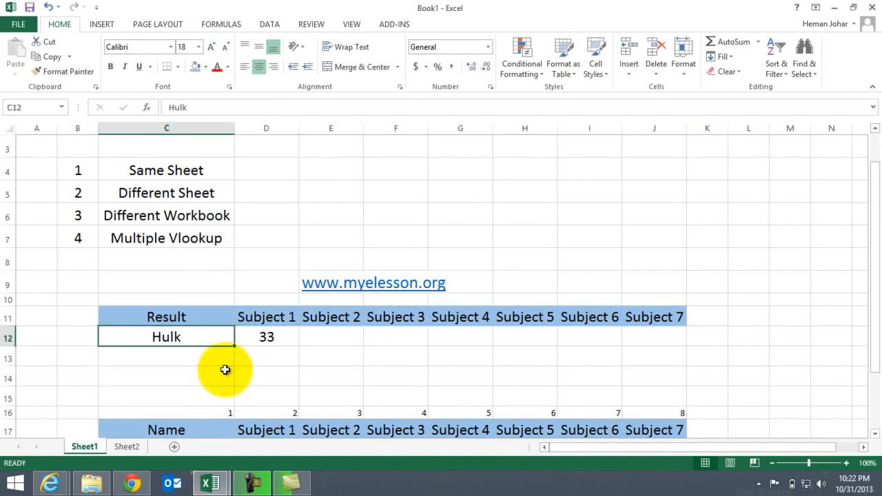
pyautogui.hotkey('shift', 'Right')
pyautogui.press('Delete')
pyautogui.press('Down')
pyautogui.press('Down')
pyautogui.press('Down')
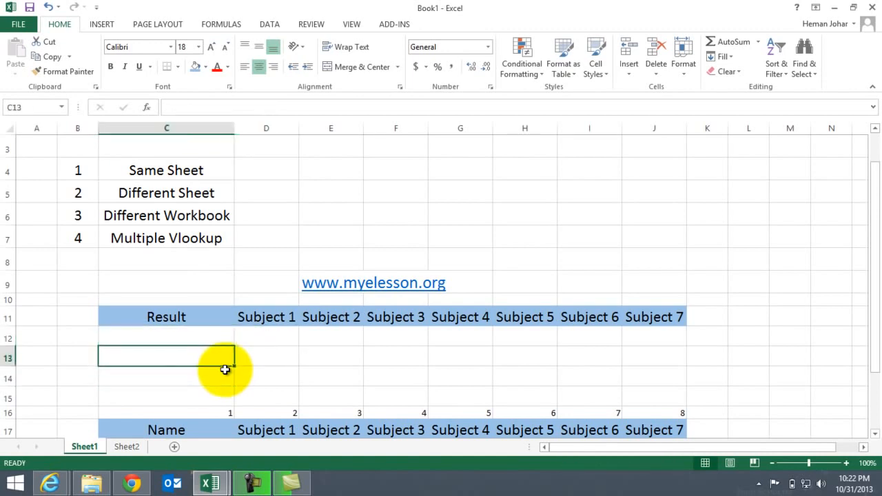
# Compare the marks table on Sheet2 with the result table layout on Sheet1
pyautogui.click(128, 448)
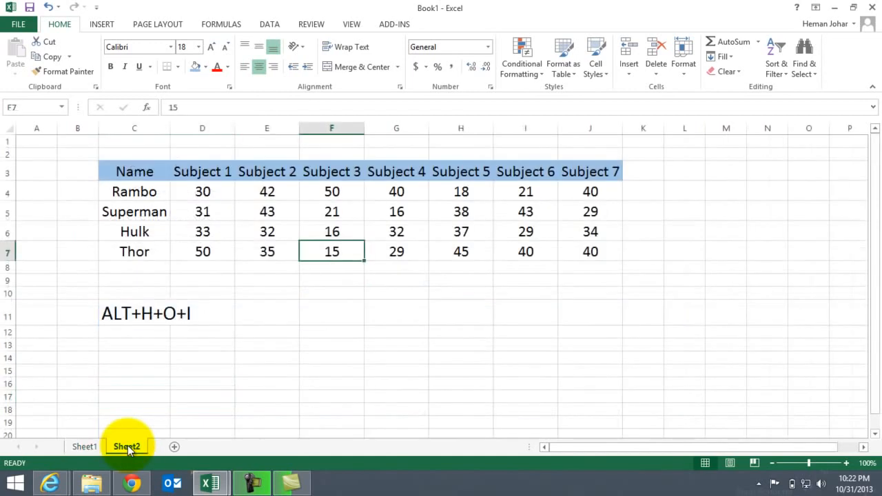
pyautogui.click(94, 447)
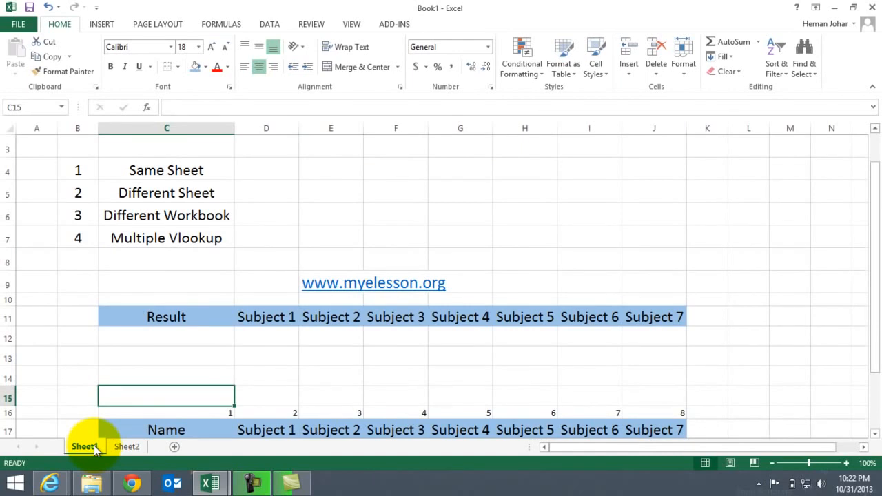
pyautogui.hotkey('ctrl', 'pagedown')
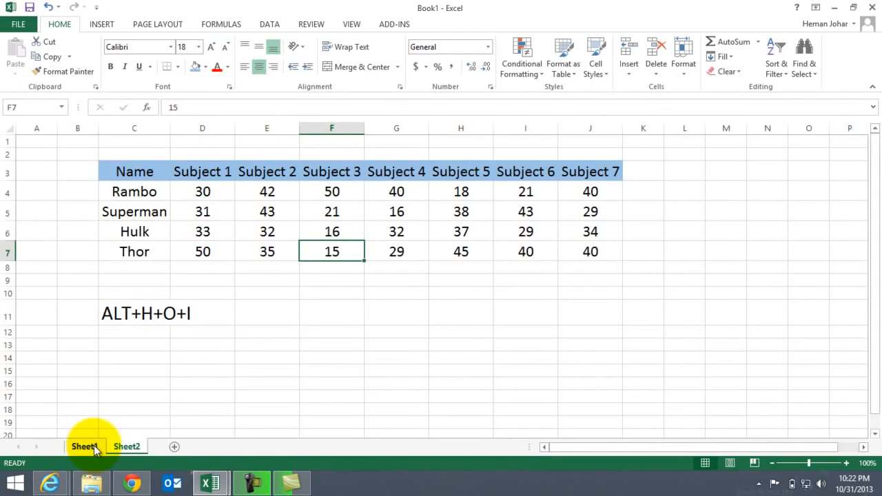
pyautogui.hotkey('ctrl', 'pageup')
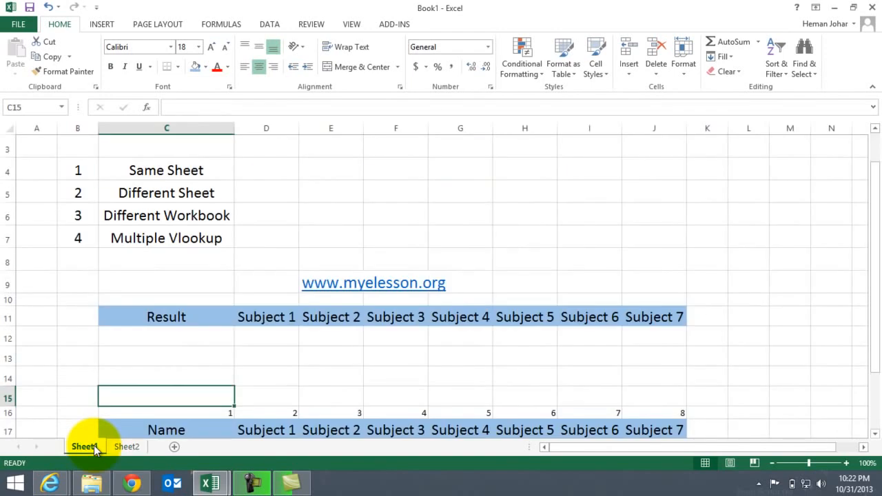
pyautogui.hotkey('ctrl', 'pagedown')
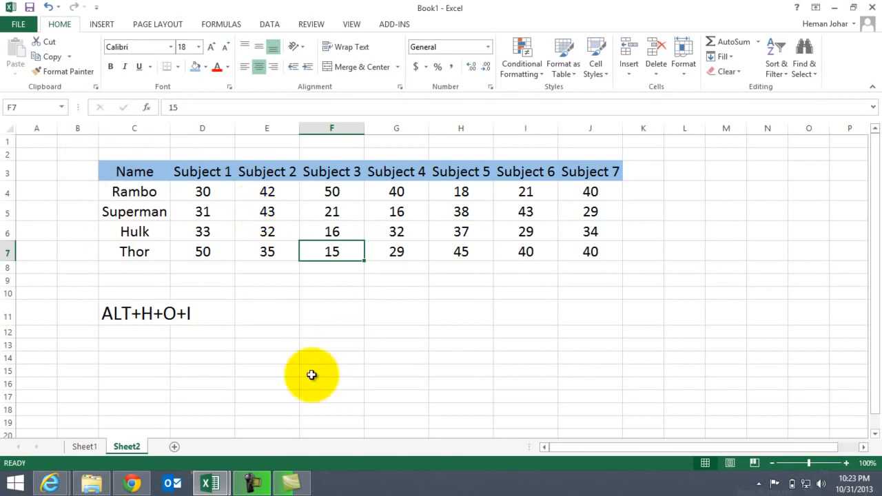
pyautogui.click(84, 447)
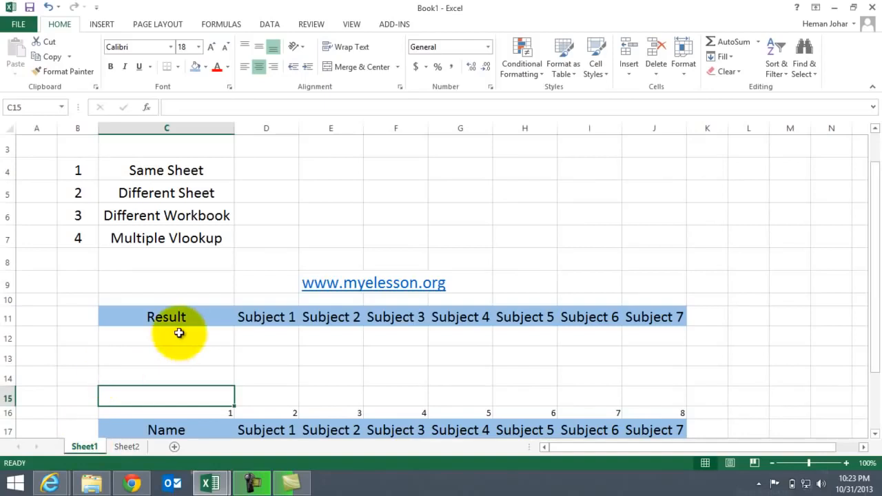
# Enter Superman as the lookup name in C12 on Sheet1
pyautogui.click(178, 334)
pyautogui.doubleClick(180, 334)
pyautogui.write('H')
pyautogui.press('BackSpace')
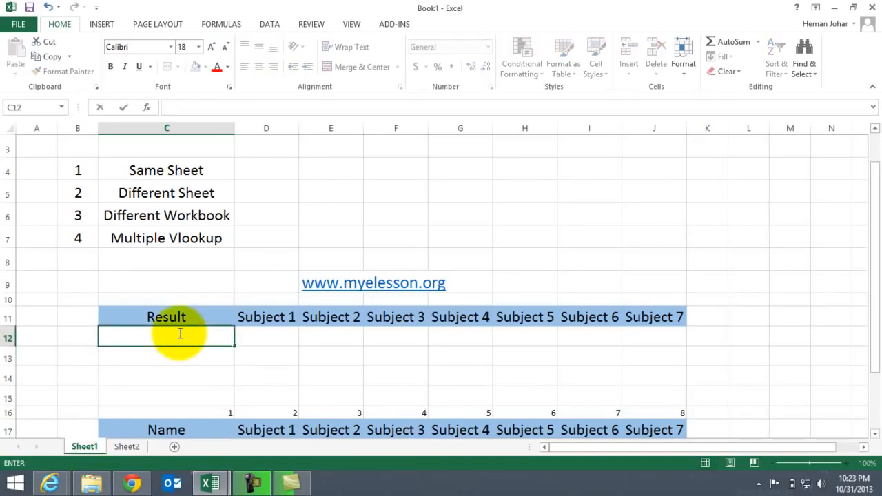
pyautogui.write('Superman')
pyautogui.press('Tab')
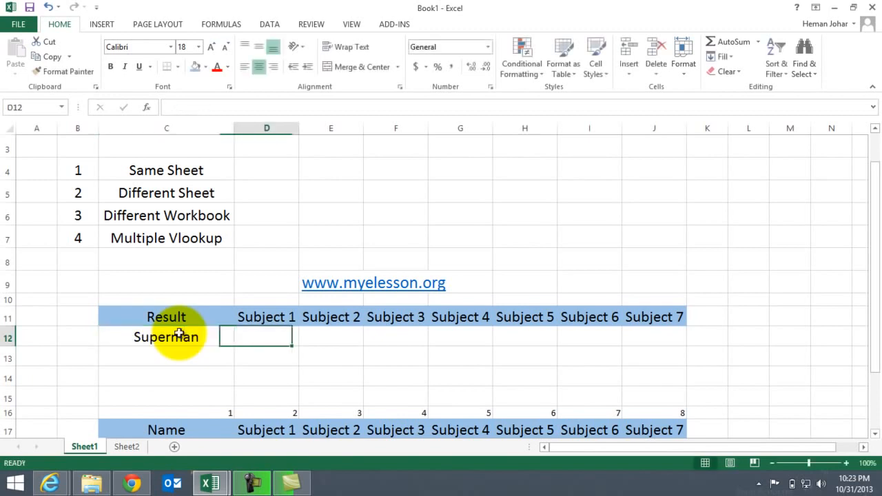
# Begin a VLOOKUP formula in F12 under Subject 3, using C12 as the lookup value
pyautogui.press('Right')
pyautogui.press('Right')
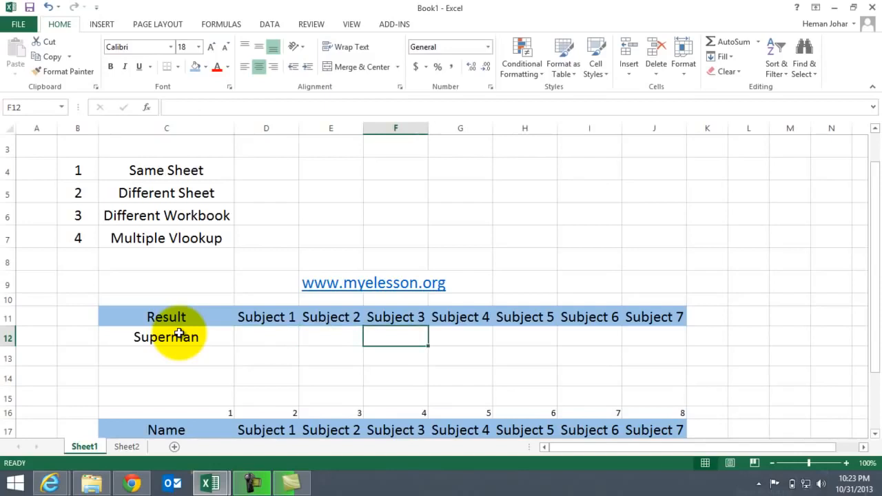
pyautogui.write('=')
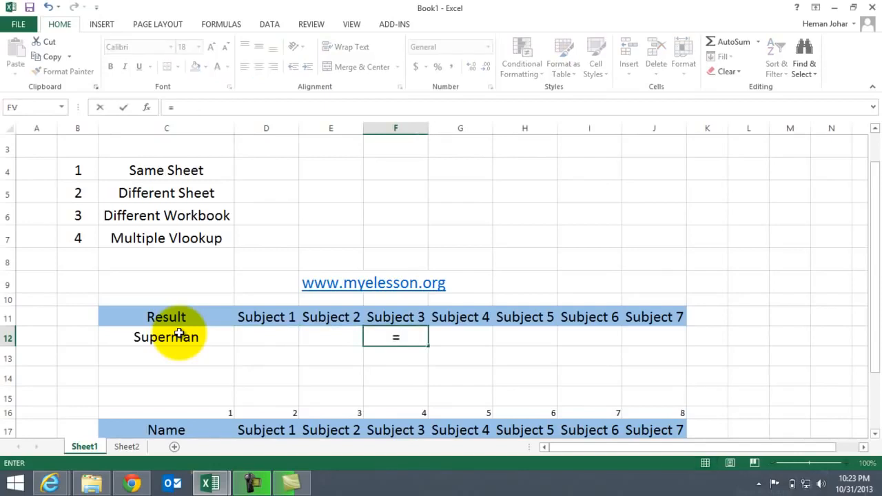
pyautogui.write('vlo')
pyautogui.press('Tab')
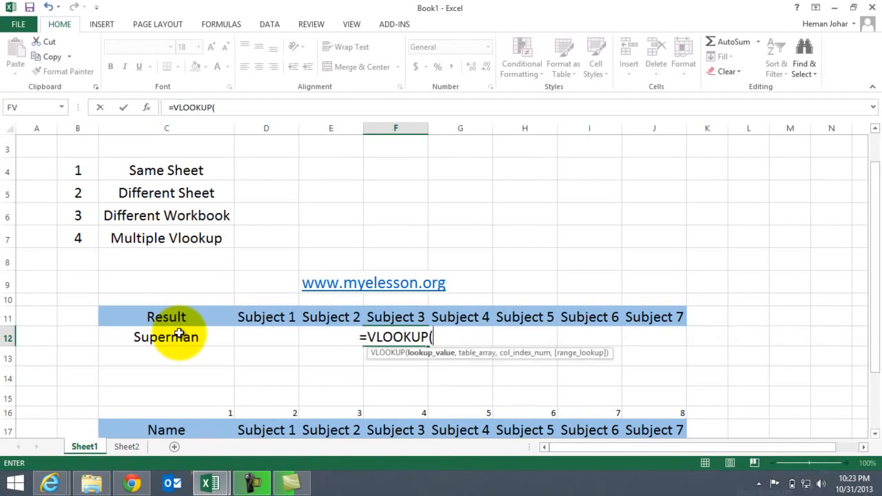
pyautogui.click(150, 335)
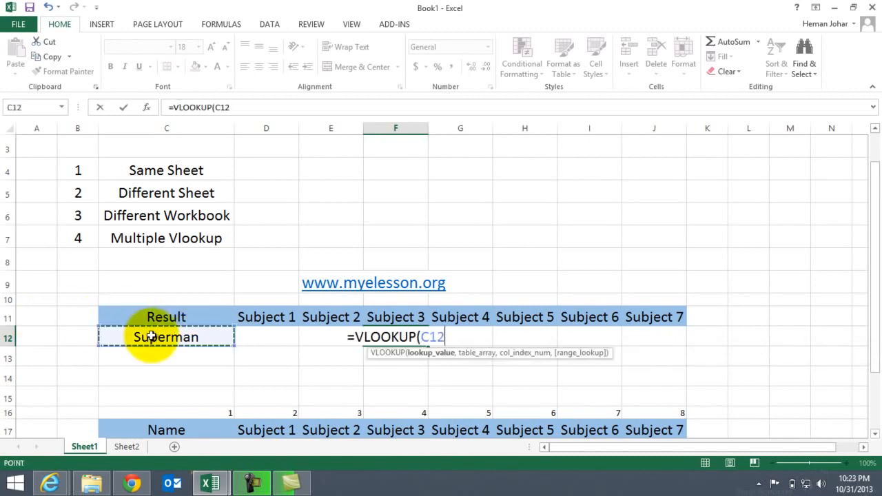
pyautogui.write(',')
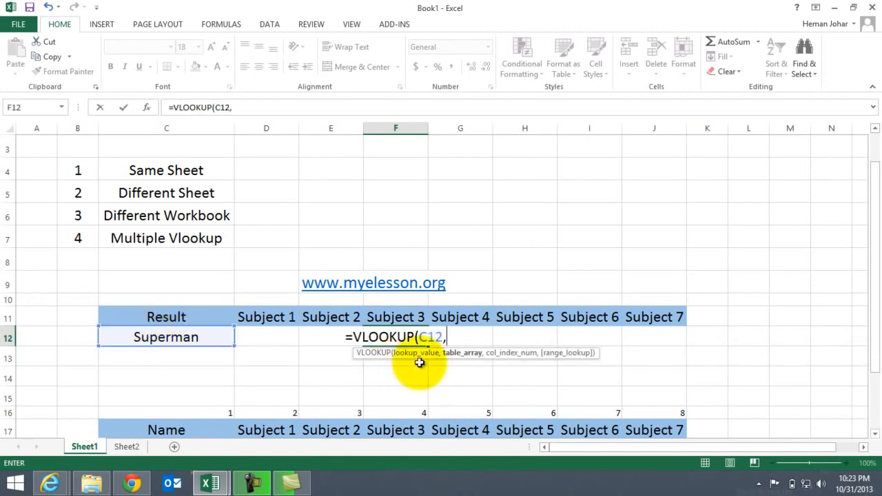
# Set the VLOOKUP table array to C3:F7 on Sheet2, covering the names through Subject 3
pyautogui.click(133, 449)
pyautogui.click(133, 172)
pyautogui.hotkey('shift', 'Right')
pyautogui.hotkey('shift', 'Right')
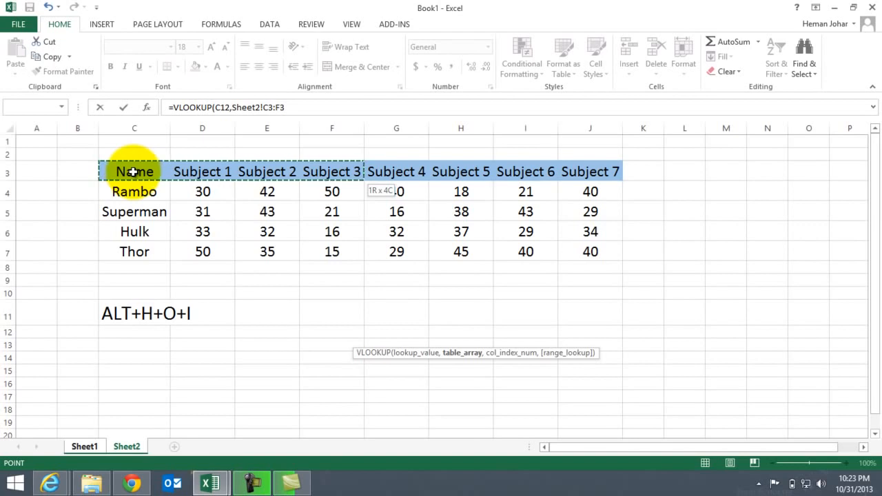
pyautogui.hotkey('shift', 'Down')
pyautogui.hotkey('shift', 'Down')
pyautogui.hotkey('shift', 'Down')
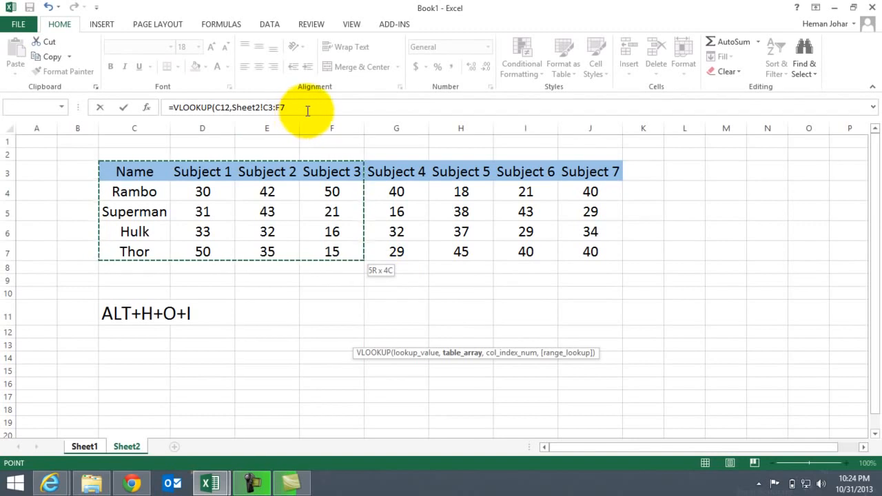
# Complete the F12 formula with column index 4 and range lookup 0 for an exact match
pyautogui.click(307, 109)
pyautogui.write(',')
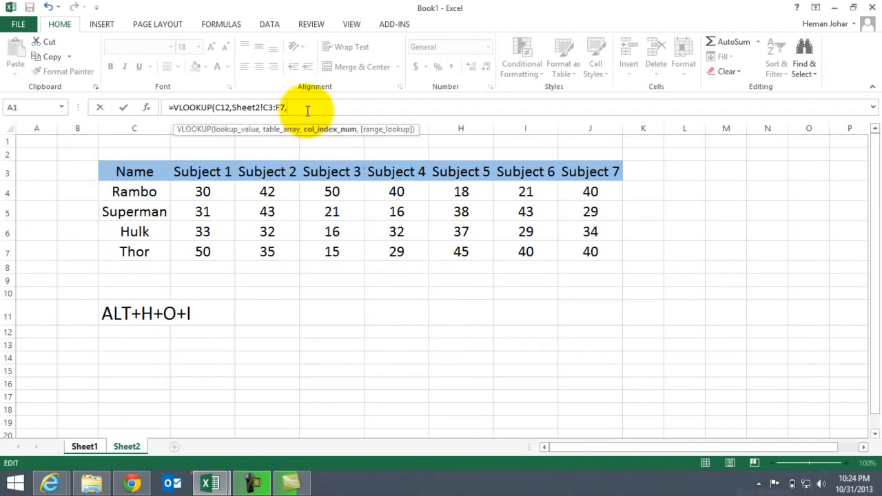
pyautogui.write('4,0')
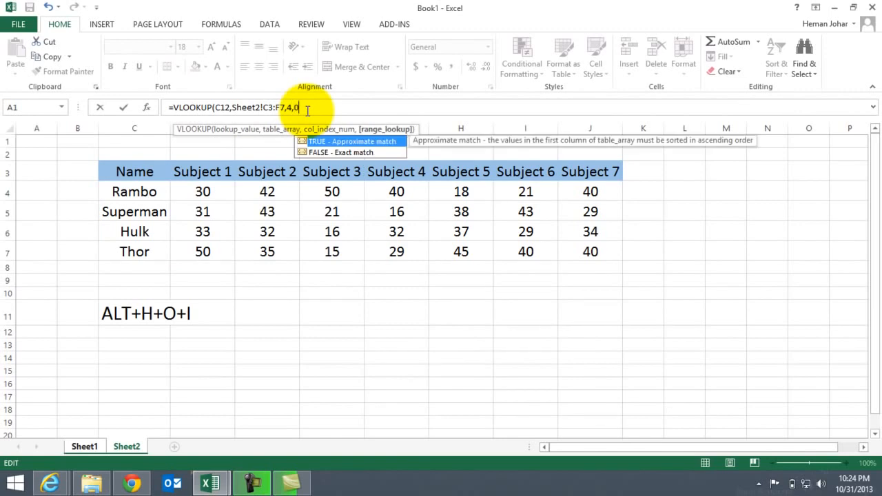
pyautogui.write(')')
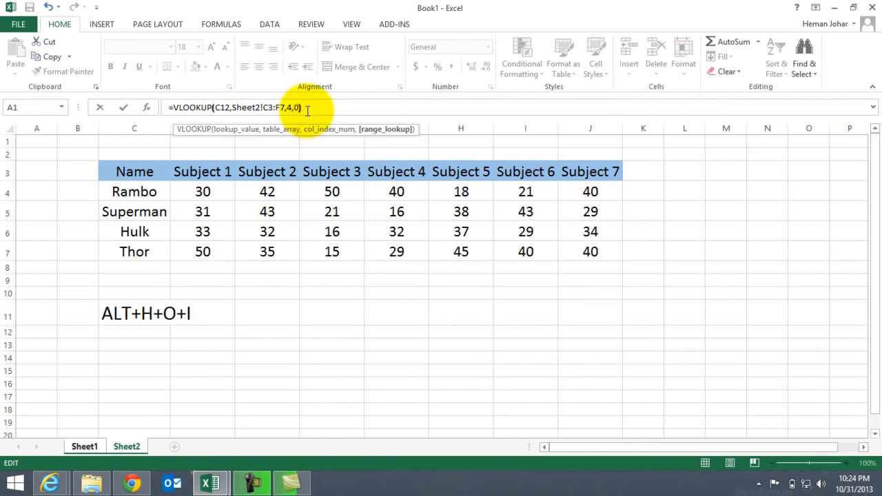
pyautogui.press('Return')
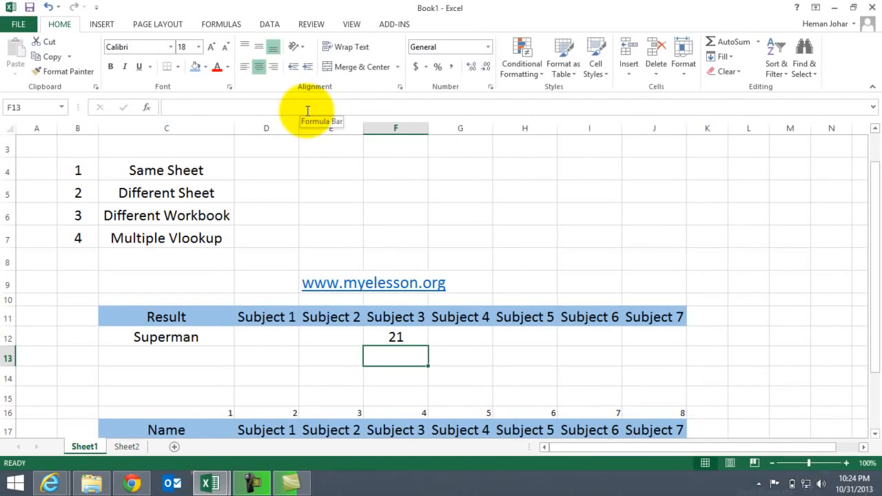
# Check the F12 formula and its result against Superman's Subject 3 mark in the marks table
pyautogui.press('Up')
pyautogui.press('Right')
pyautogui.press('Left')
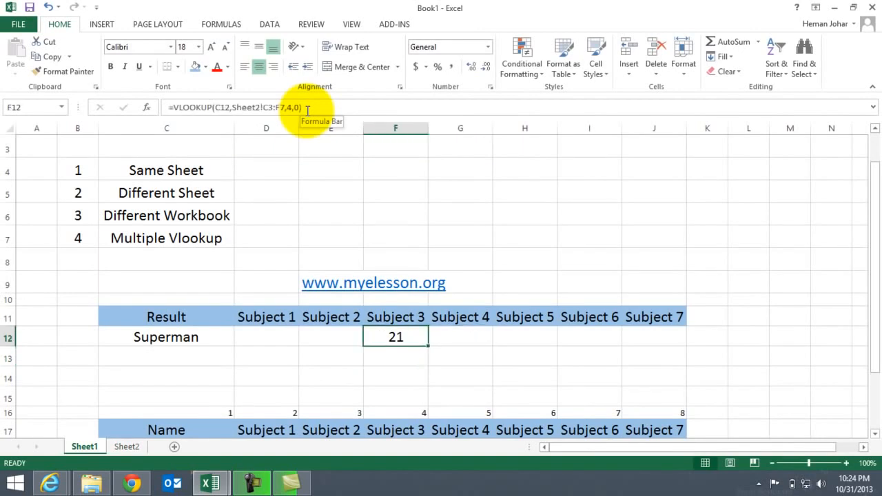
pyautogui.press('Left')
pyautogui.press('Down')
pyautogui.press('Down')
pyautogui.press('Down')
pyautogui.press('Down')
pyautogui.press('Down')
pyautogui.press('Down')
pyautogui.press('Down')
pyautogui.press('Down')
pyautogui.press('Down')
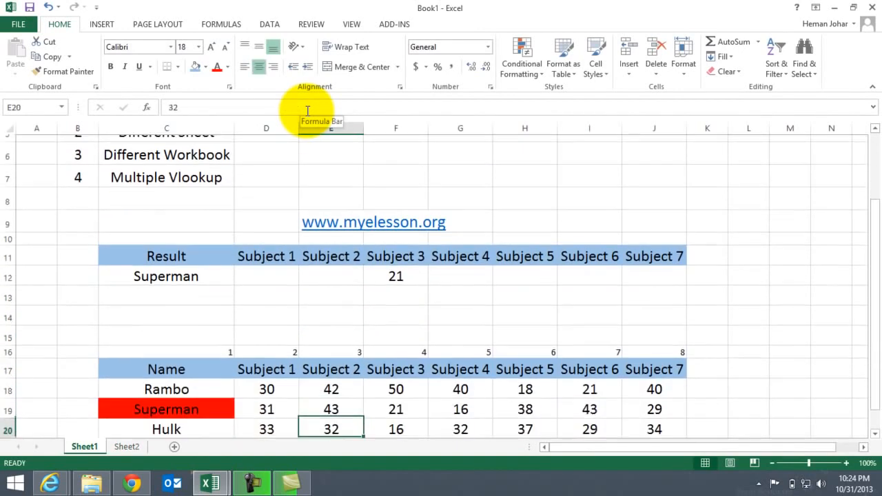
pyautogui.press('Up')
pyautogui.press('Up')
pyautogui.press('Up')
pyautogui.press('Left')
pyautogui.press('Down')
pyautogui.press('Right')
pyautogui.press('Right')
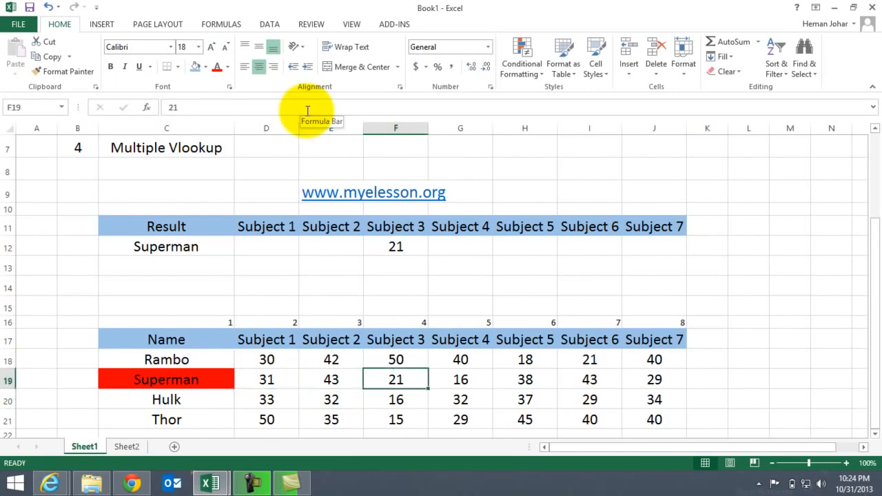
# Review the list of VLOOKUP cases in C4:C7, from Different Sheet through Multiple Vlookup
pyautogui.press('Up')
pyautogui.press('Up')
pyautogui.press('Up')
pyautogui.press('Up')
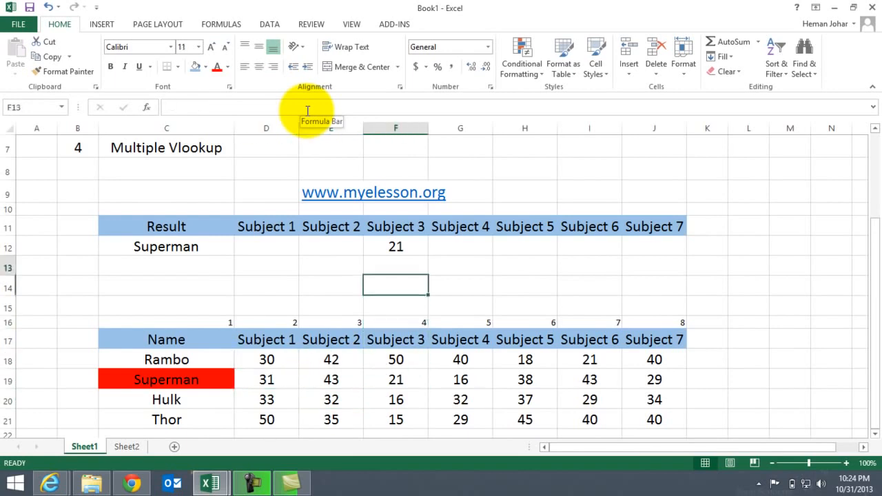
pyautogui.press('Up')
pyautogui.press('Up')
pyautogui.press('Up')
pyautogui.press('Up')
pyautogui.press('Up')
pyautogui.press('Up')
pyautogui.press('Up')
pyautogui.press('Up')
pyautogui.press('Up')
pyautogui.press('Up')
pyautogui.press('Up')
pyautogui.press('Up')
pyautogui.press('Up')
pyautogui.press('Up')
pyautogui.press('Down')
pyautogui.press('Down')
pyautogui.press('Down')
pyautogui.press('Down')
pyautogui.press('Left')
pyautogui.press('Left')
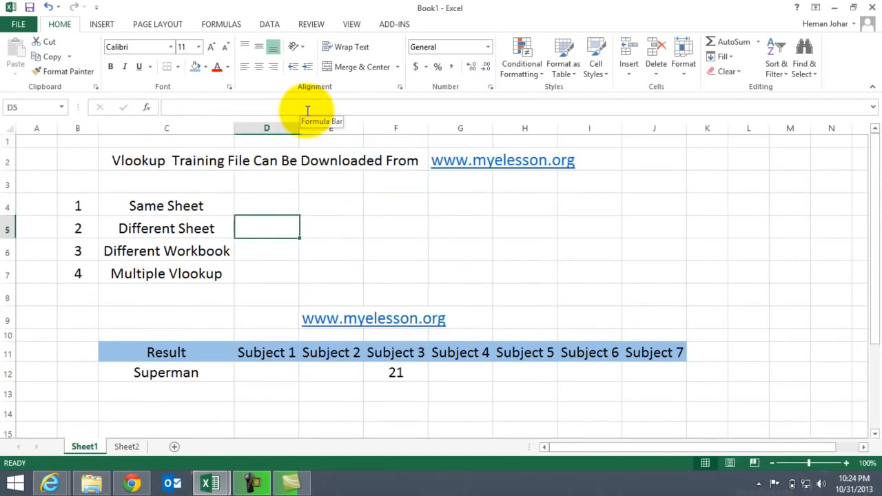
pyautogui.press('Left')
pyautogui.press('Down')
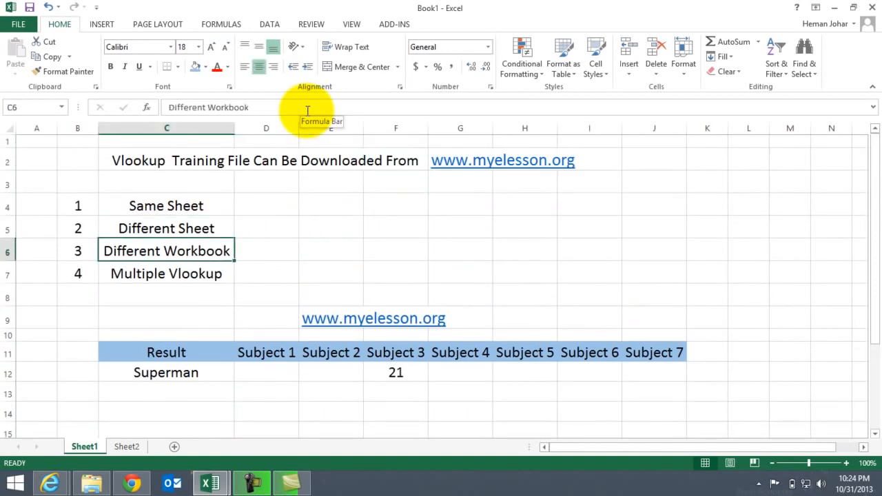
pyautogui.press('Down')
pyautogui.press('Down')
pyautogui.press('Down')
pyautogui.press('Down')
pyautogui.press('Down')
pyautogui.press('Down')
pyautogui.press('Down')
pyautogui.press('Down')
pyautogui.press('Down')
pyautogui.press('Down')
pyautogui.press('Down')
pyautogui.press('Down')
pyautogui.press('Down')
pyautogui.press('Down')
pyautogui.press('Down')
pyautogui.press('Down')
pyautogui.press('Down')
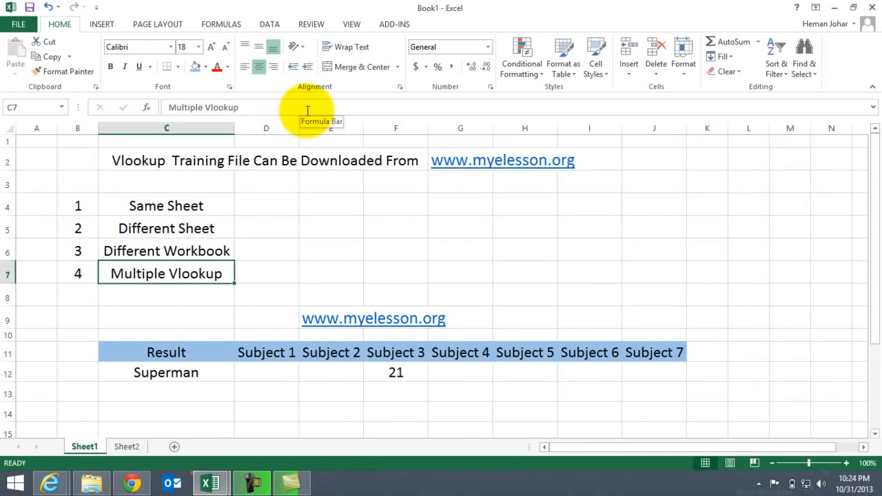
# Copy the marks table together with its column numbers, range C16:J21 on Sheet1
pyautogui.press('Up')
pyautogui.press('Up')
pyautogui.press('Up')
pyautogui.press('Up')
pyautogui.press('Up')
pyautogui.press('Up')
pyautogui.press('Right')
pyautogui.press('Left')
pyautogui.press('Left')
pyautogui.press('Up')
pyautogui.press('Right')
pyautogui.hotkey('shift', 'Down')
pyautogui.hotkey('shift', 'Down')
pyautogui.hotkey('shift', 'Down')
pyautogui.hotkey('shift', 'Down')
pyautogui.hotkey('shift', 'Down')
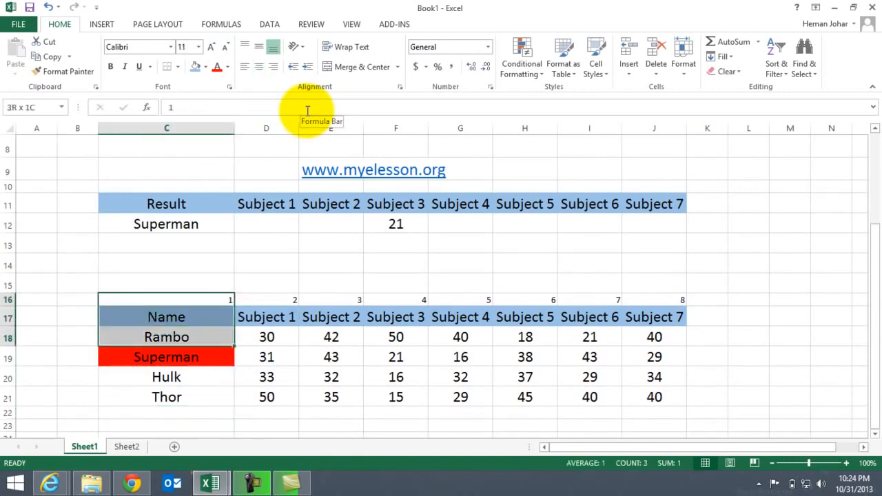
pyautogui.hotkey('shift', 'Right')
pyautogui.hotkey('shift', 'Right')
pyautogui.hotkey('shift', 'Right')
pyautogui.hotkey('shift', 'Right')
pyautogui.hotkey('shift', 'Right')
pyautogui.hotkey('shift', 'Right')
pyautogui.hotkey('shift', 'Right')
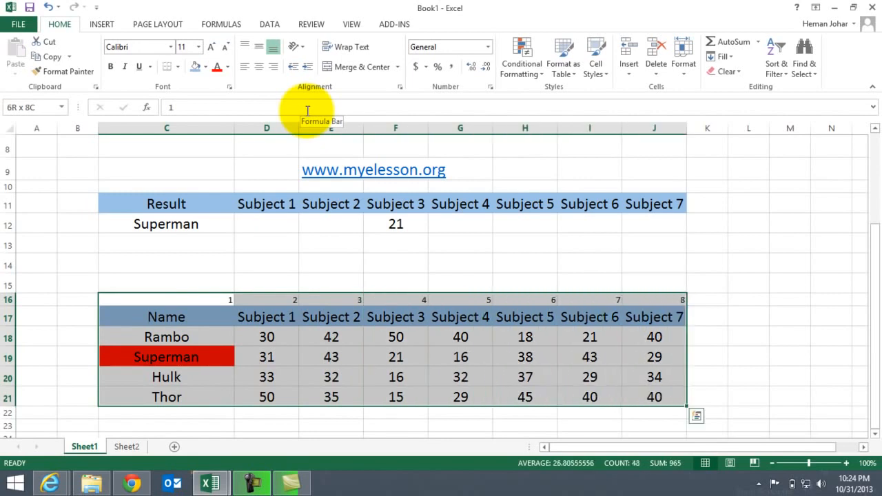
pyautogui.hotkey('ctrl', 'c')
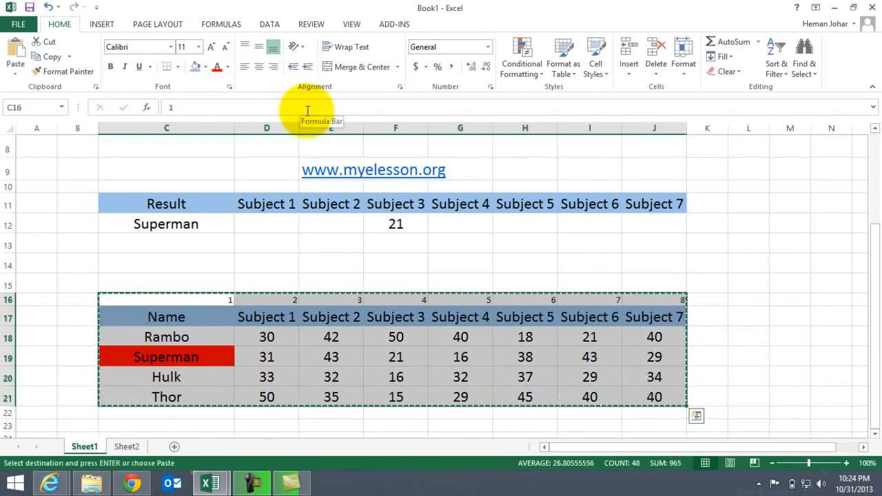
# Create a new blank workbook and paste the copied marks table into it starting at C3
pyautogui.hotkey('ctrl', 'n')
pyautogui.press('Down')
pyautogui.press('Down')
pyautogui.press('Right')
pyautogui.press('Right')
pyautogui.hotkey('ctrl', 'v')
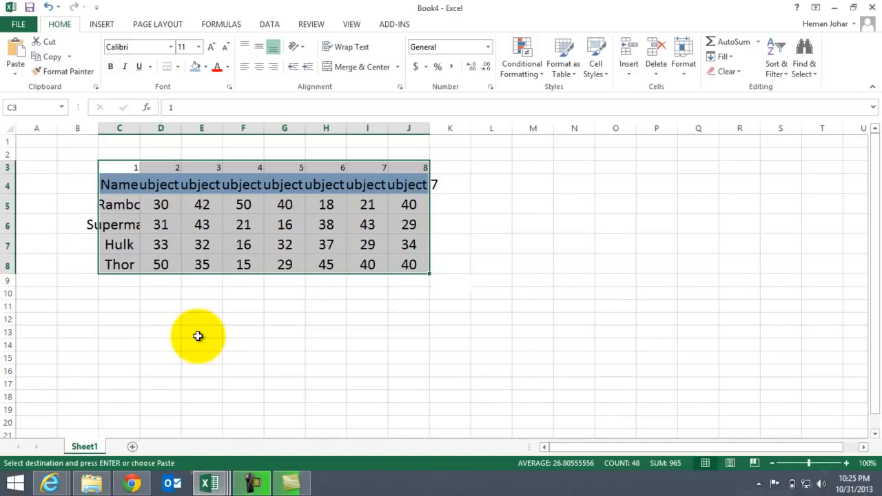
pyautogui.press('alt')
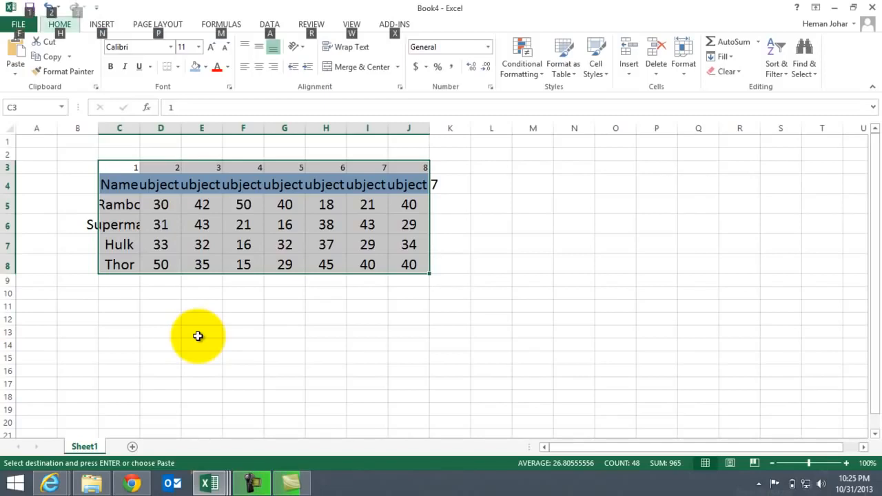
pyautogui.press('h')
pyautogui.press('e')
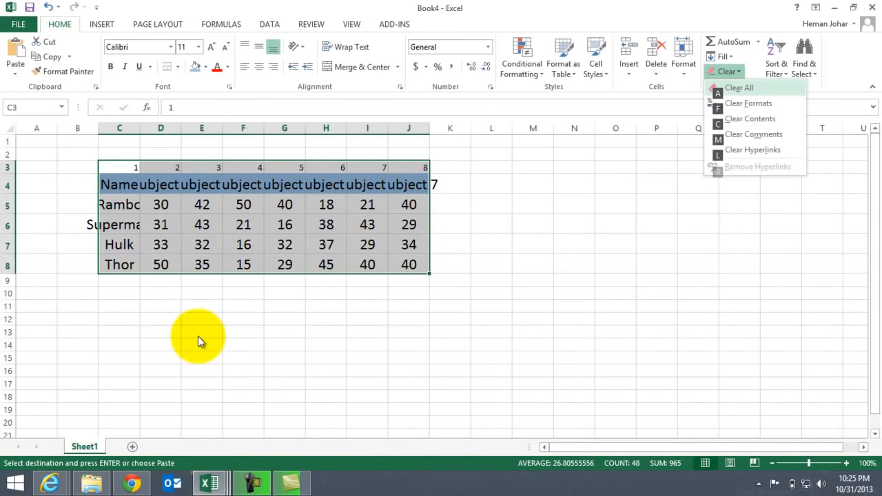
pyautogui.press('Escape')
pyautogui.press('Escape')
pyautogui.press('Escape')
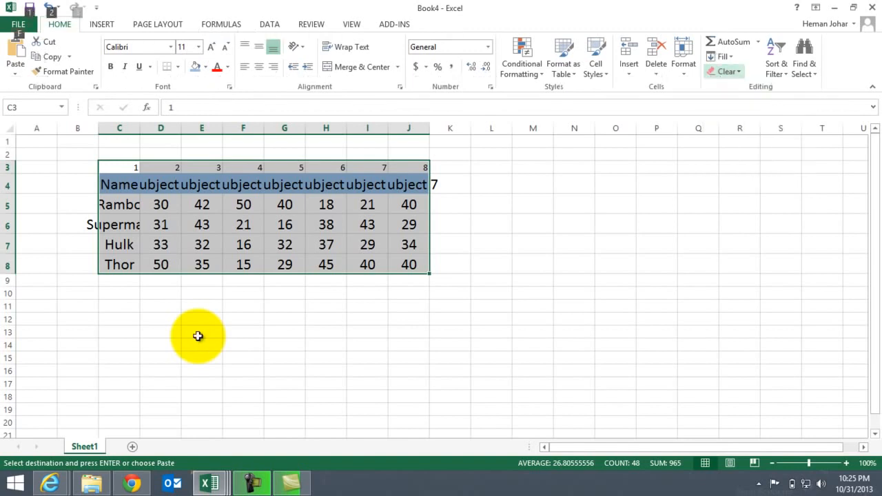
# AutoFit the widths of columns C to J to the contents of the pasted marks table
pyautogui.press('alt')
pyautogui.press('h')
pyautogui.press('o')
pyautogui.press('i')
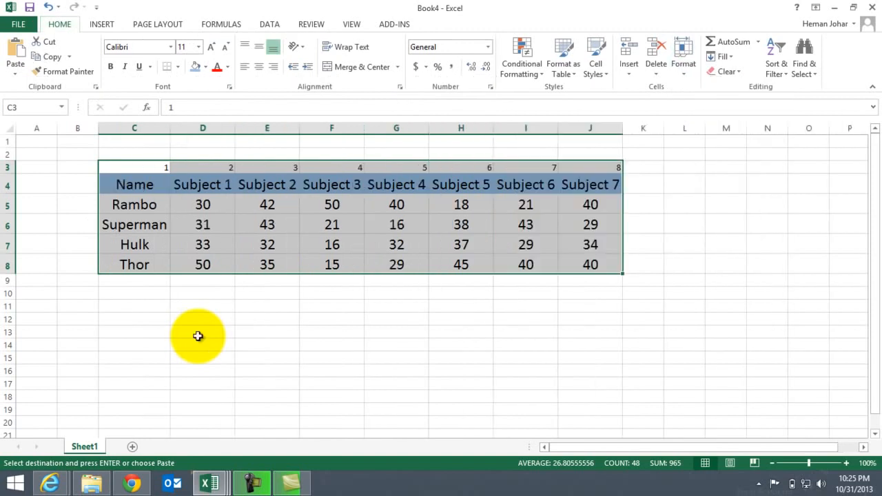
# Enter the shortcut note "ALT +H +o+I" in C11 below the pasted marks table
pyautogui.press('Left')
pyautogui.press('Down')
pyautogui.press('Down')
pyautogui.press('Down')
pyautogui.press('Down')
pyautogui.press('Down')
pyautogui.press('Down')
pyautogui.press('Down')
pyautogui.press('Down')
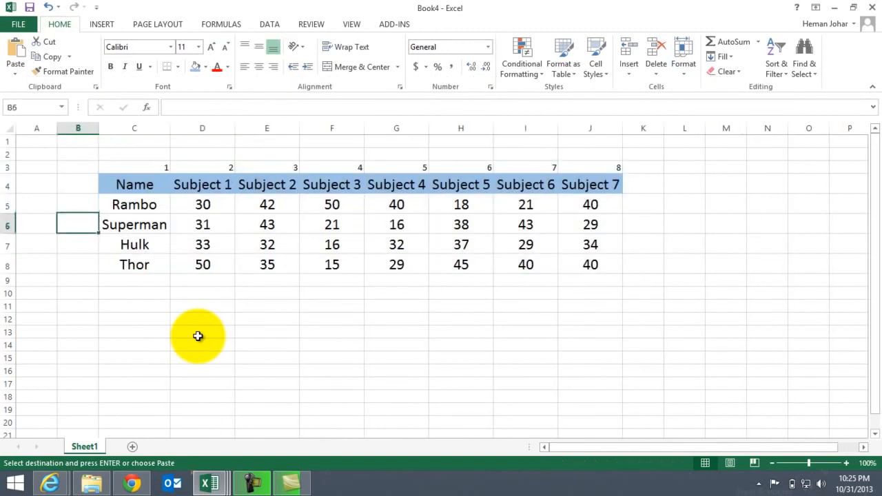
pyautogui.press('Right')
pyautogui.write('AL')
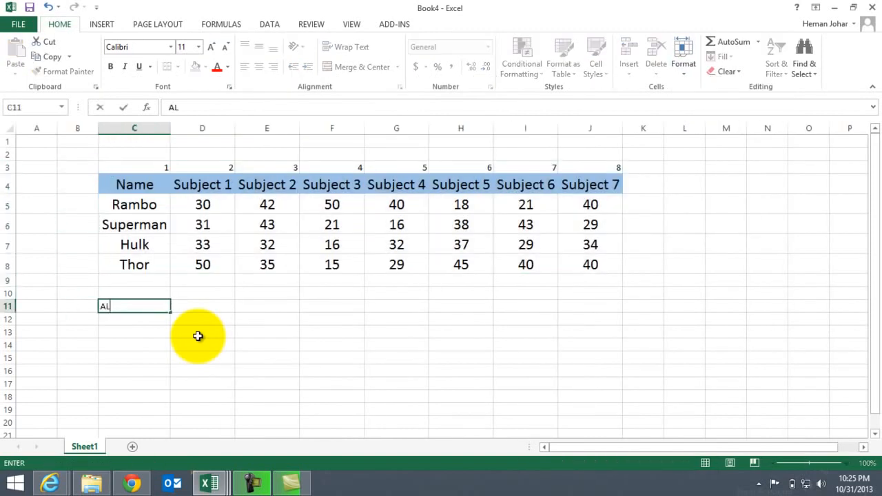
pyautogui.write('T +H +o+I')
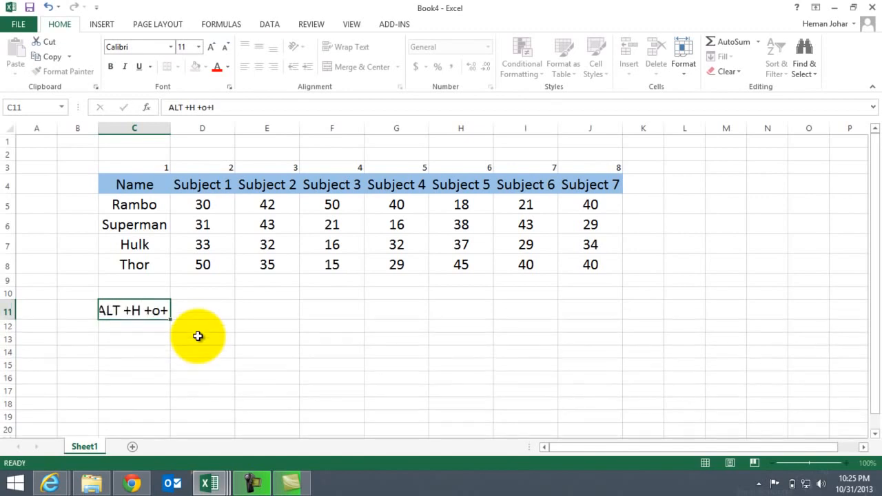
pyautogui.press('Return')
pyautogui.press('Up')
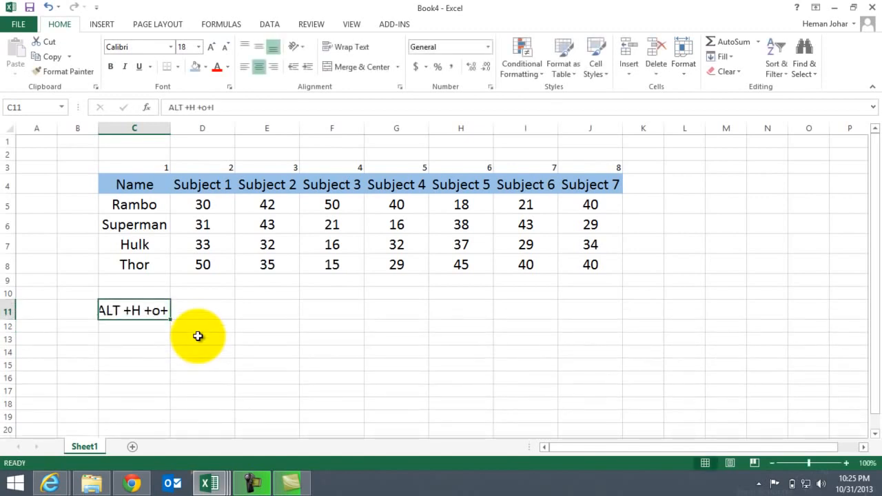
# AutoFit the column width to the note in C11
pyautogui.hotkey('alt', 'h')
pyautogui.press('o')
pyautogui.press('i')
pyautogui.press('Down')
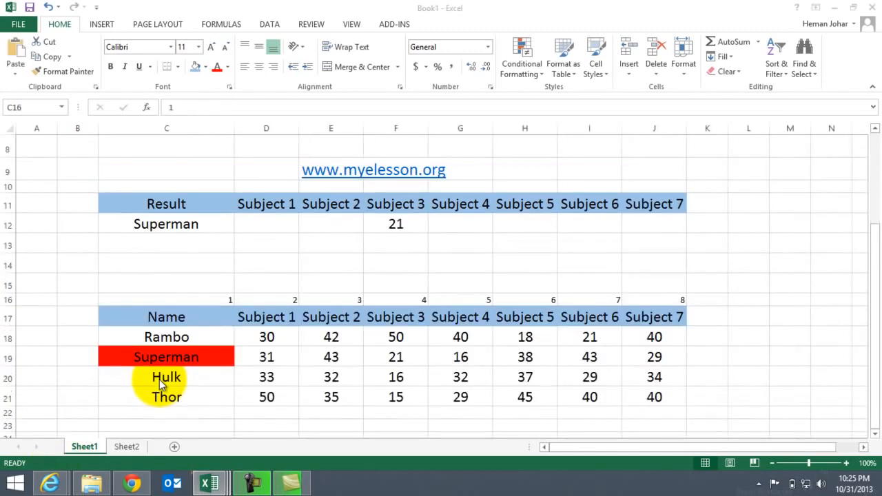
# Return to the Book1 workbook and change the lookup name in C12 on Sheet1 to Hulk
pyautogui.press('Up')
pyautogui.press('Up')
pyautogui.press('Up')
pyautogui.press('Up')
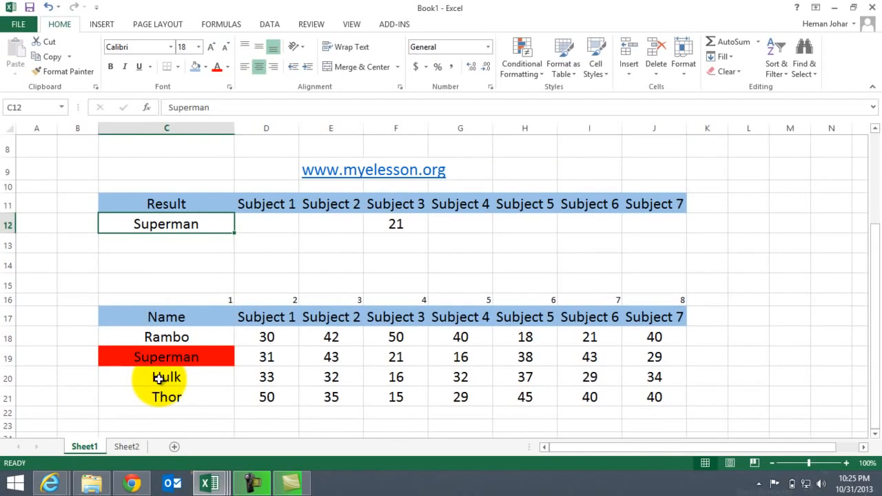
pyautogui.write('Hulk')
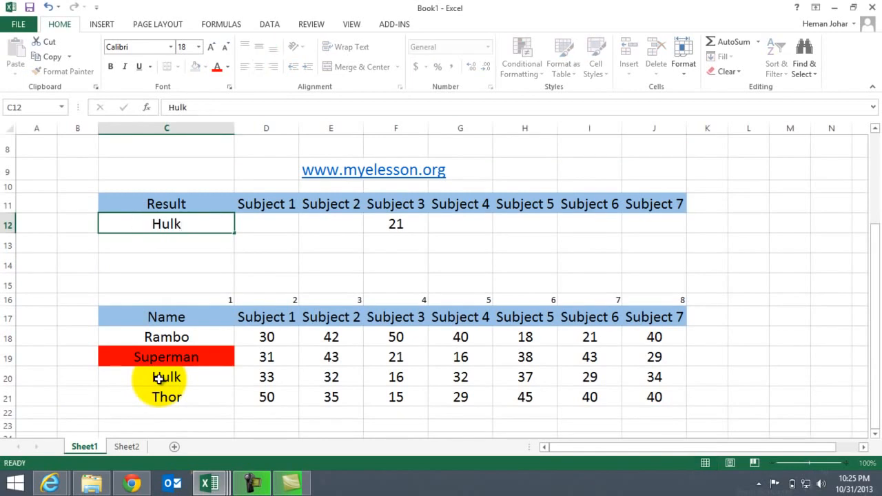
pyautogui.press('Tab')
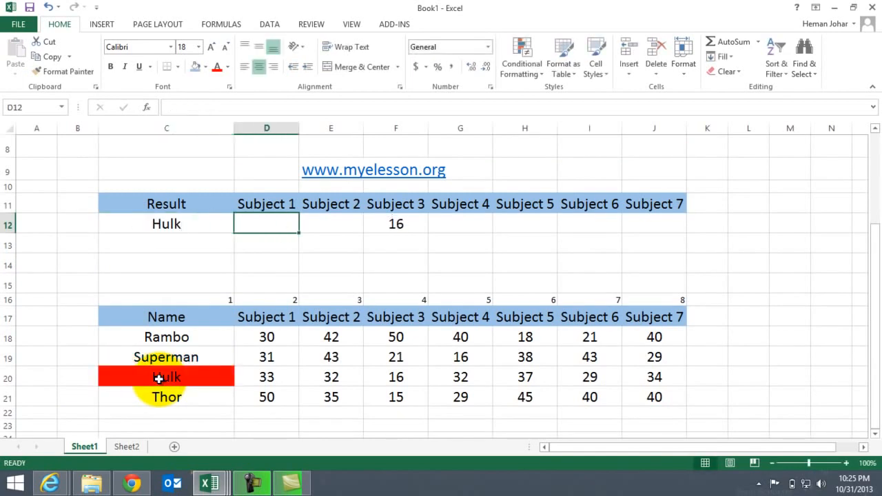
# Clear the Subject 3 lookup formula from F12
pyautogui.press('Right')
pyautogui.press('Right')
pyautogui.press('Delete')
# Start a VLOOKUP in E12 with lookup value C12 and table array $C$4:$E$8 on Sheet1 of the Book4 workbook
pyautogui.press('Left')
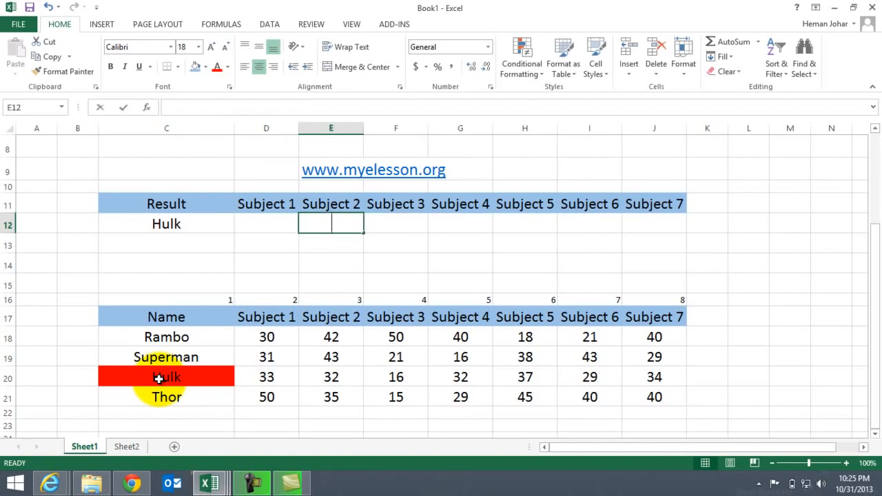
pyautogui.write('=VLOOKUP(')
pyautogui.press('Left')
pyautogui.press('Left')
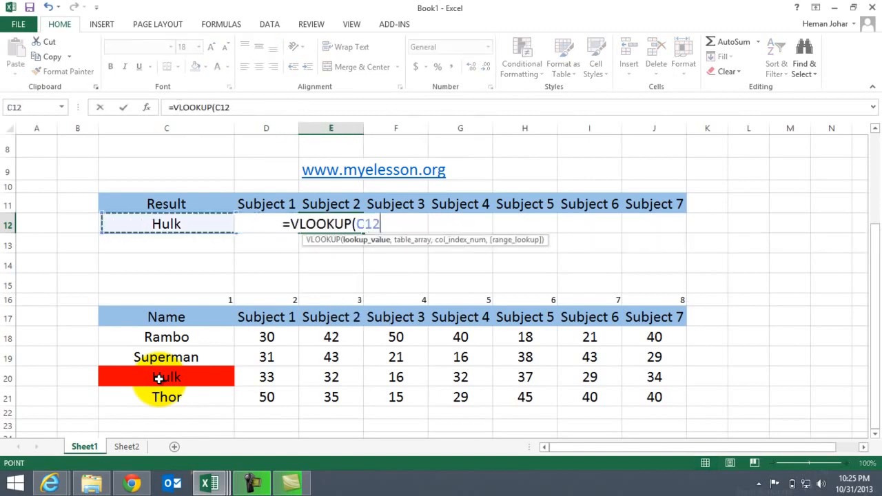
pyautogui.write(',')
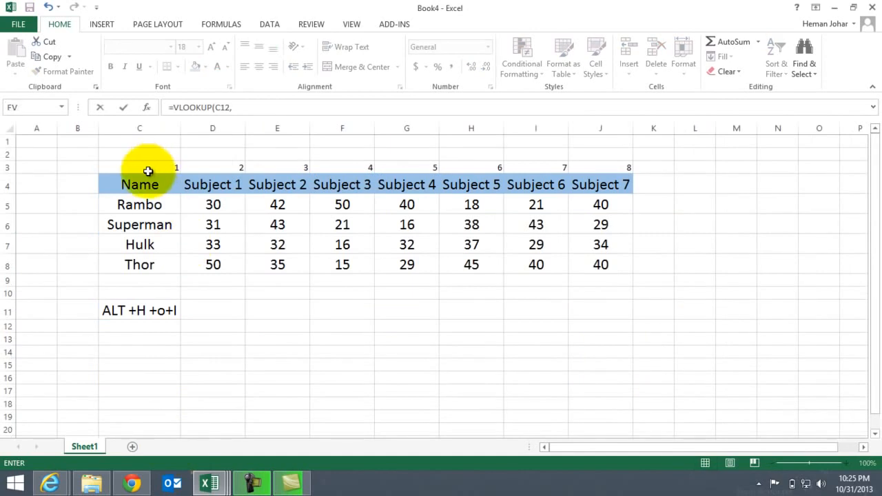
pyautogui.moveTo(140, 184); pyautogui.dragTo(277, 184)
pyautogui.hotkey('shift', 'Down')
pyautogui.hotkey('shift', 'Down')
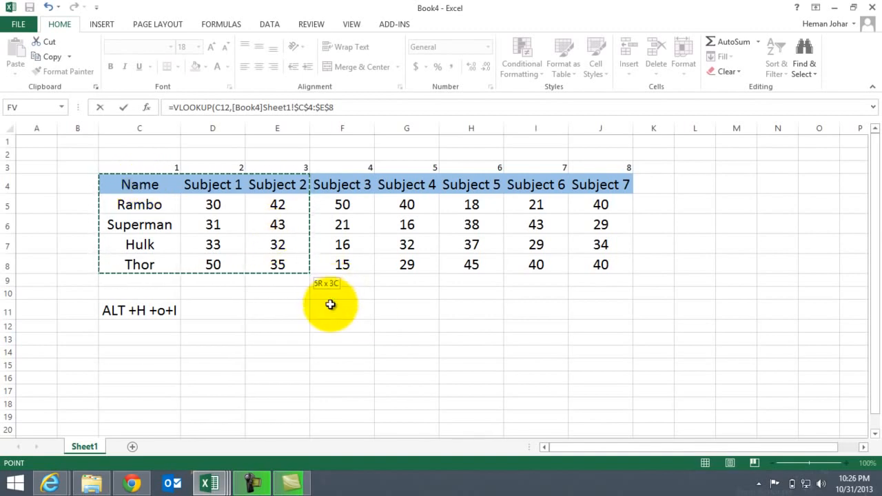
# Add 30 as the column index of the E12 VLOOKUP and enter the formula
pyautogui.click(349, 108)
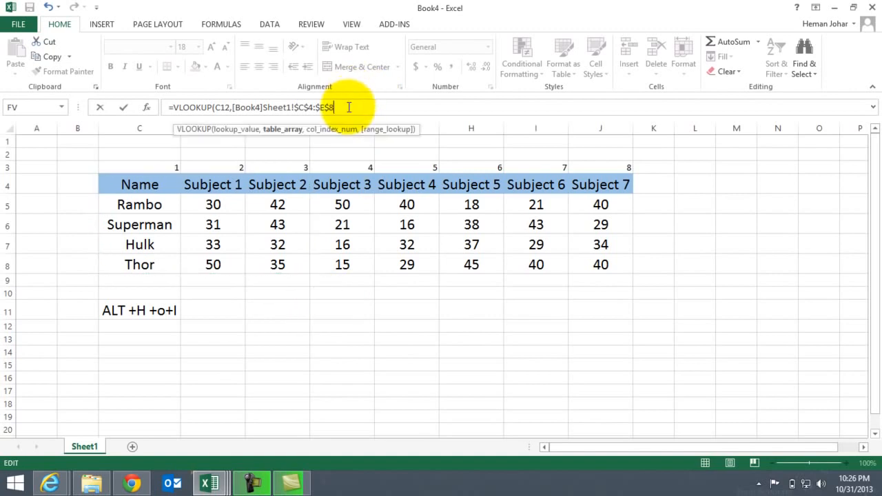
pyautogui.write(',')
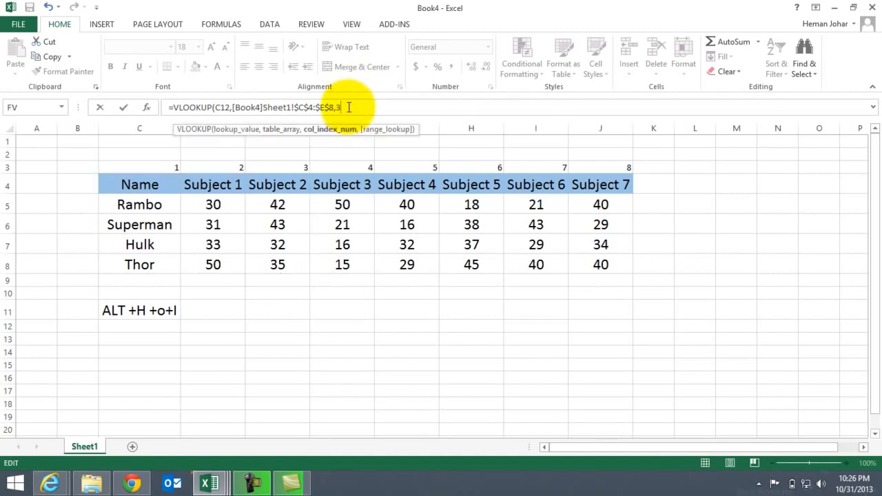
pyautogui.write('30)')
pyautogui.press('Return')
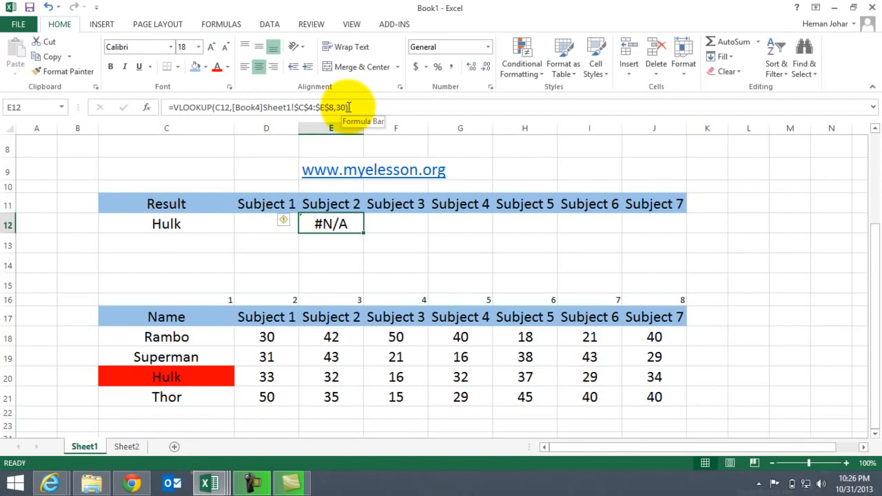
# Correct the E12 formula's last arguments to column index 3 and range lookup 0 for an exact match
pyautogui.click(343, 107)
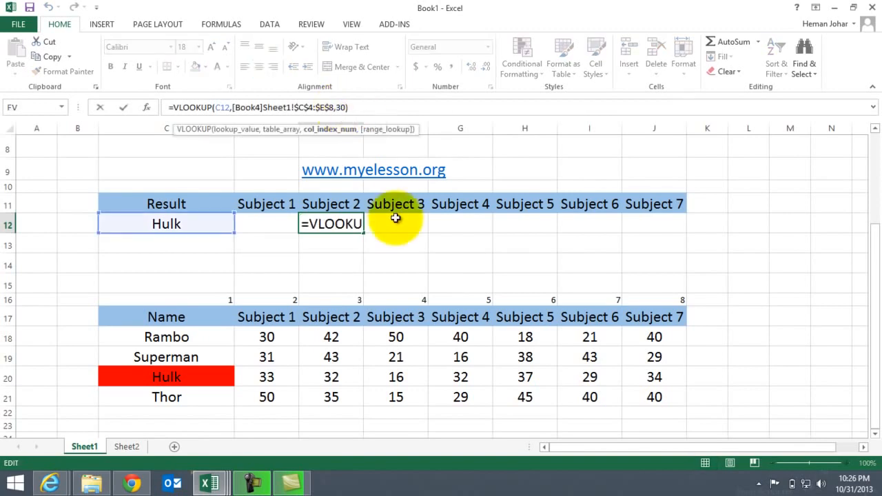
pyautogui.write(',')
pyautogui.press('Return')
pyautogui.press('Up')
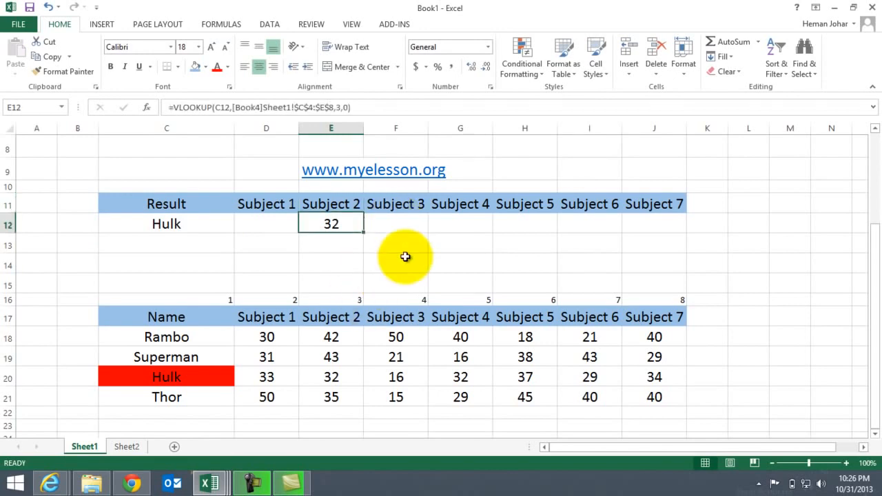
# Clear the Subject 2 lookup formula from E12 and check the Multiple Vlookup entry in the case list
pyautogui.press('Delete')
pyautogui.press('Up')
pyautogui.press('Up')
pyautogui.press('Up')
pyautogui.press('Up')
pyautogui.press('Up')
pyautogui.press('Up')
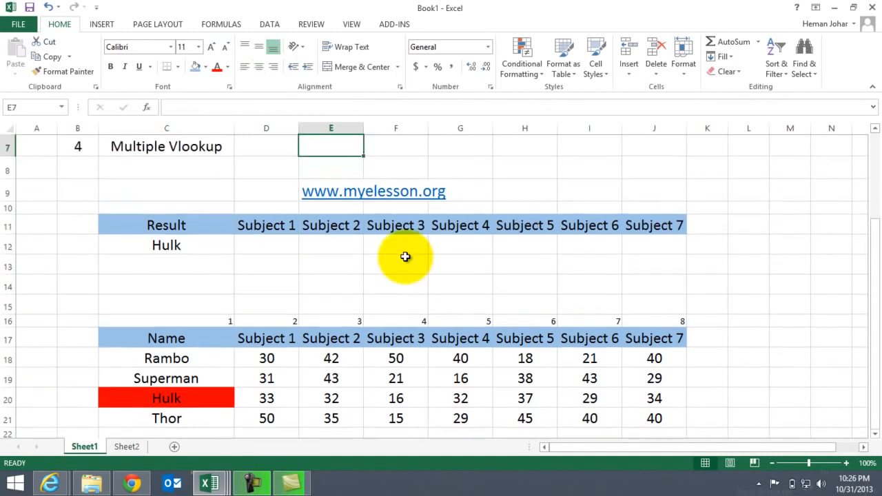
pyautogui.press('Left')
pyautogui.press('Left')
pyautogui.press('Down')
pyautogui.press('Down')
pyautogui.press('Down')
pyautogui.press('Down')
pyautogui.press('Down')
pyautogui.press('Down')
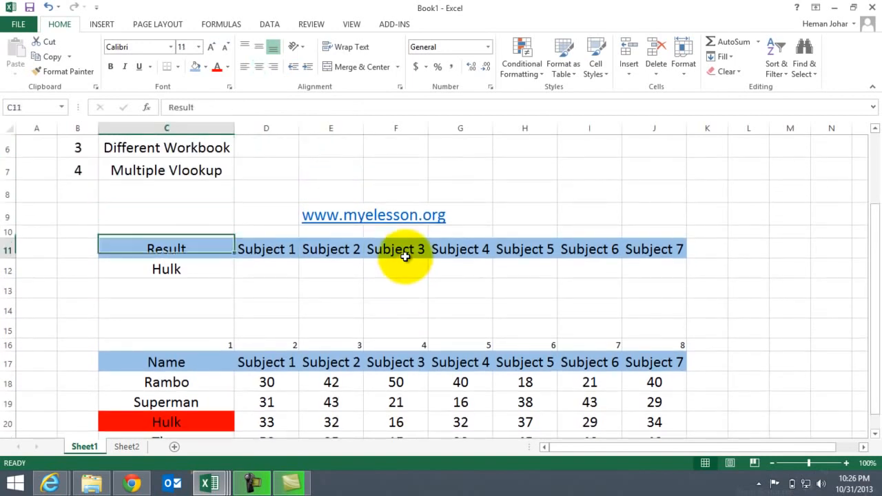
pyautogui.press('Right')
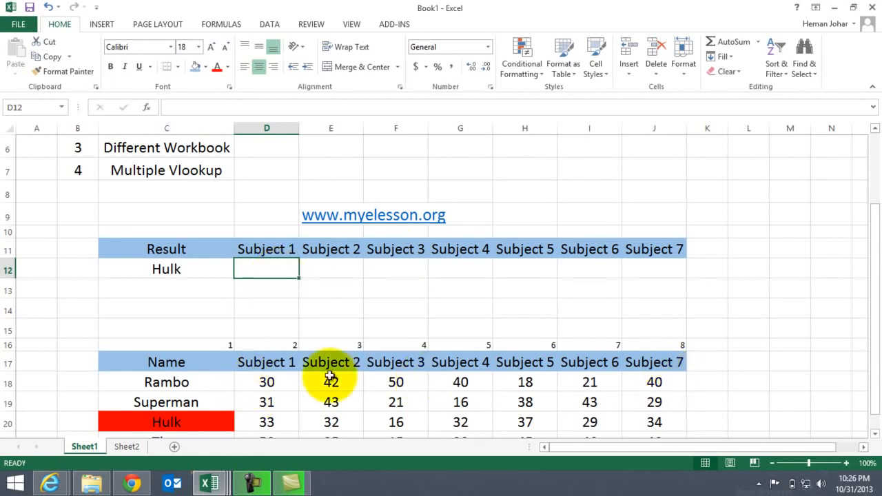
# Change the lookup name in C12 to Rambo
pyautogui.click(170, 271)
pyautogui.write('Rambo')
pyautogui.press('Return')
pyautogui.click(169, 271)
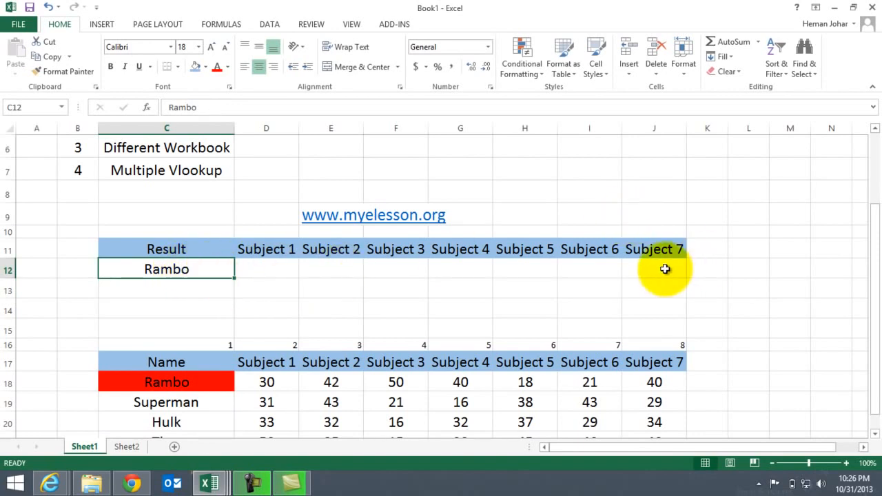
# Start a VLOOKUP in D12 under Subject 1 with the absolute lookup value $C$12
pyautogui.press('Right')
pyautogui.write('=vlo')
pyautogui.press('Tab')
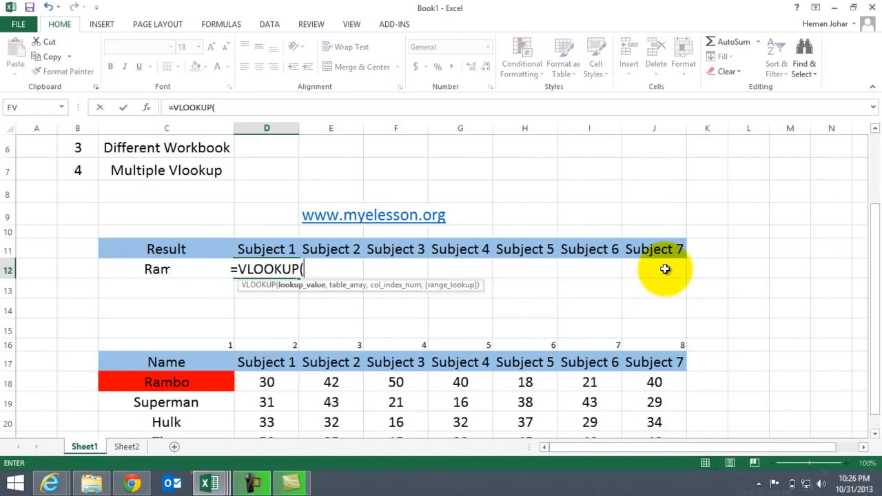
pyautogui.press('Left')
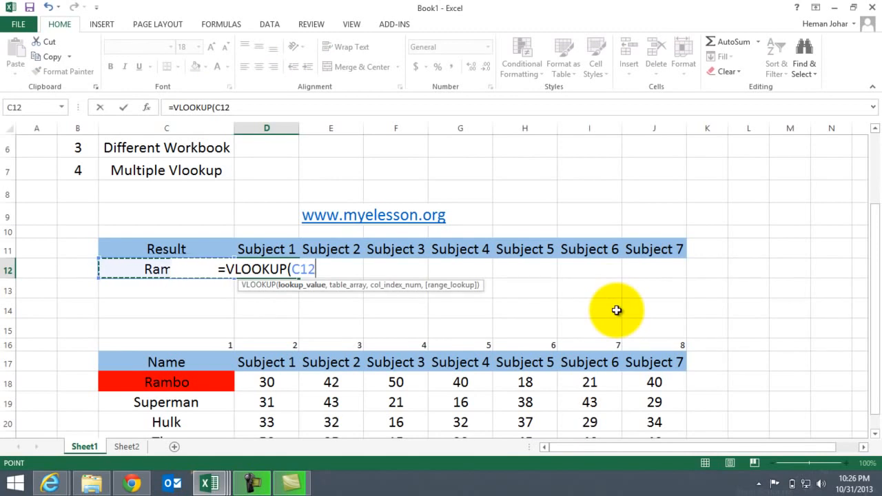
pyautogui.press('F4')
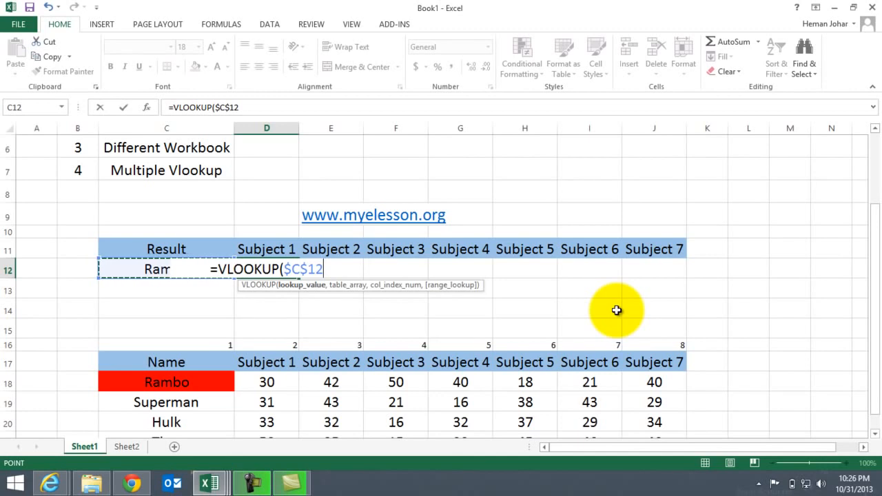
pyautogui.write(',')
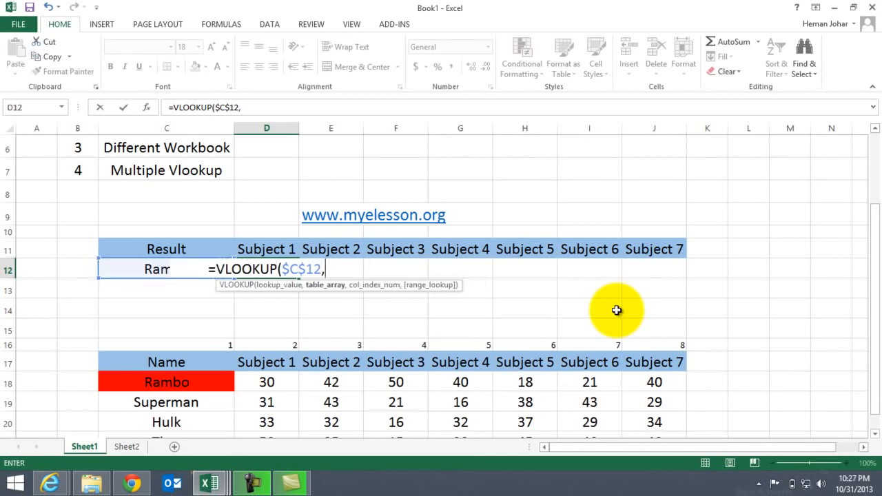
# Set the D12 formula's table array to the marks table as the absolute range $C$17:$J$21
pyautogui.moveTo(180, 362); pyautogui.dragTo(654, 427)
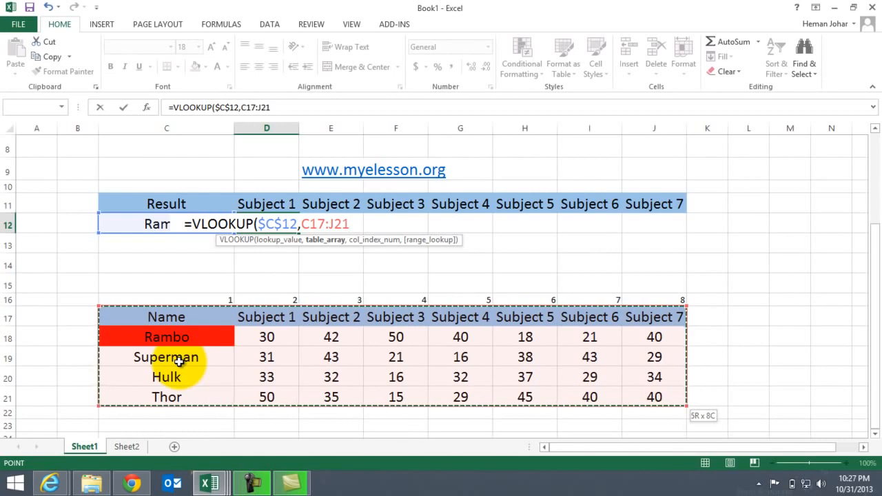
pyautogui.press('F4')
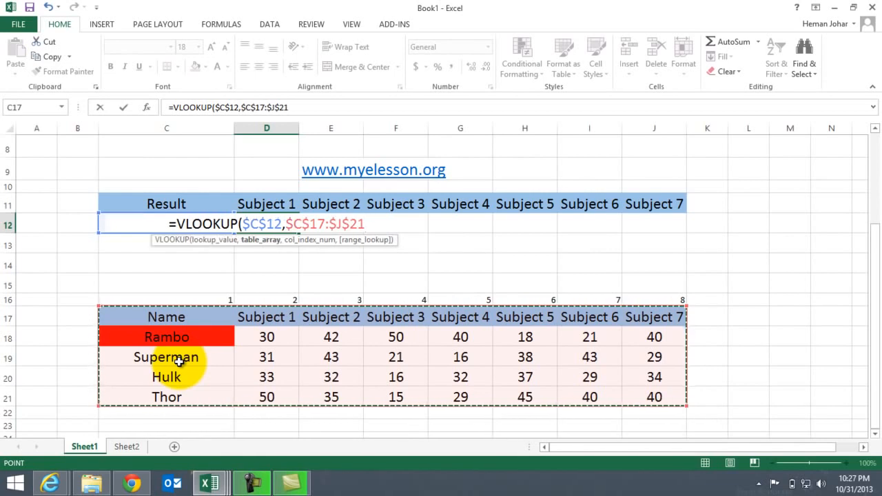
pyautogui.write(',')
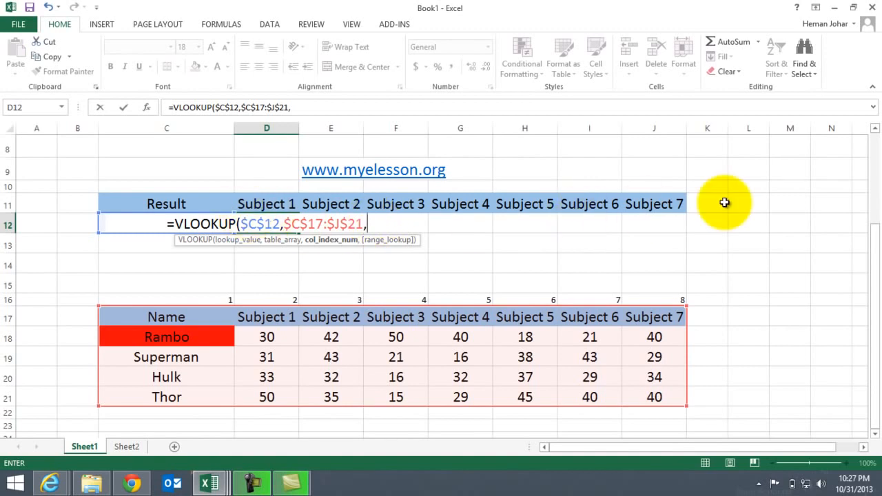
# Begin the column index argument of the D12 formula with the COLUMNS function
pyautogui.write('col')
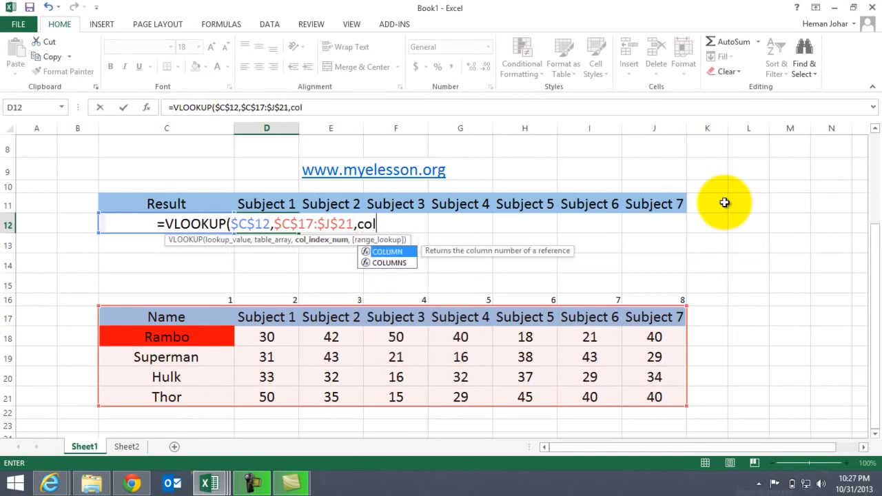
pyautogui.write('umns')
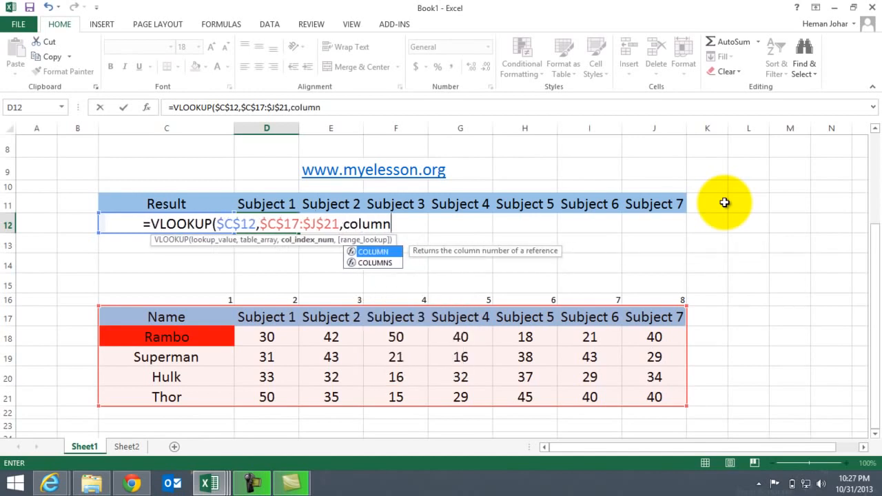